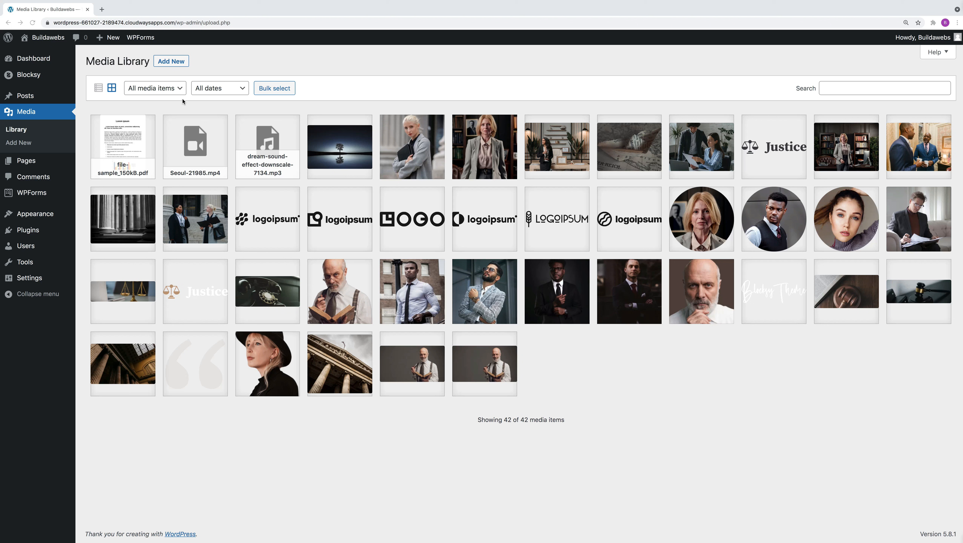
Step: Switch the media library to list view and back to grid view
{"action": "left_click", "coordinate": [98, 89]}
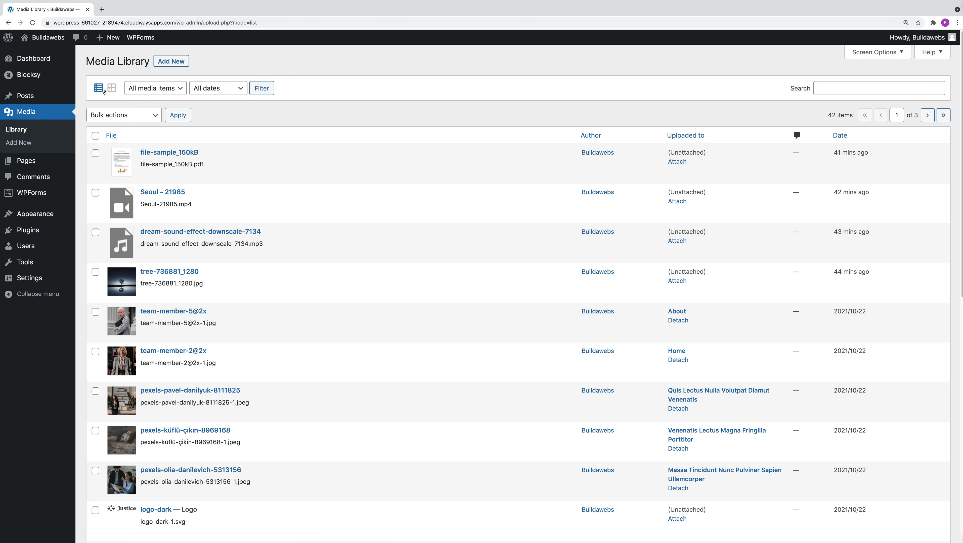
{"action": "left_click", "coordinate": [110, 89]}
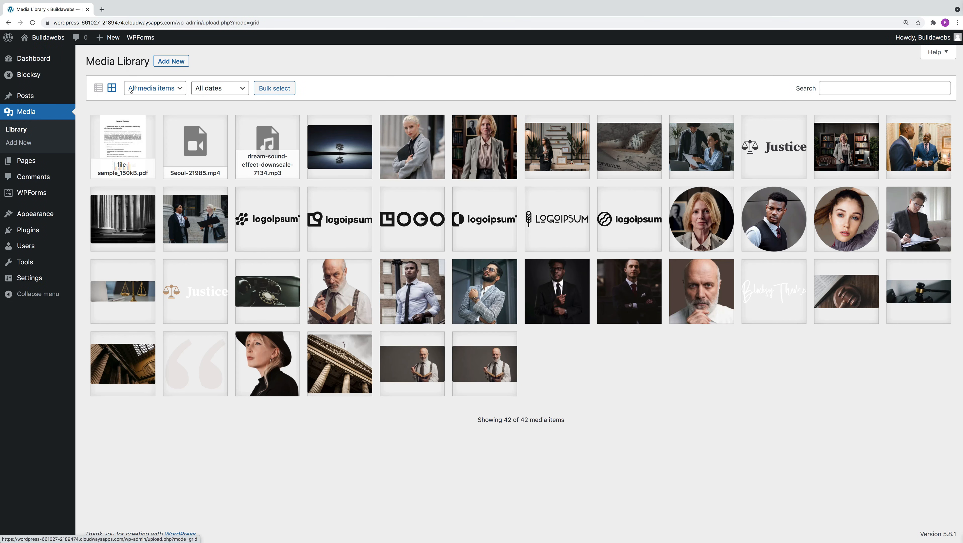
Step: Filter the media library in turn by images, audio, video and documents, and show all media items again
{"action": "left_click", "coordinate": [139, 90]}
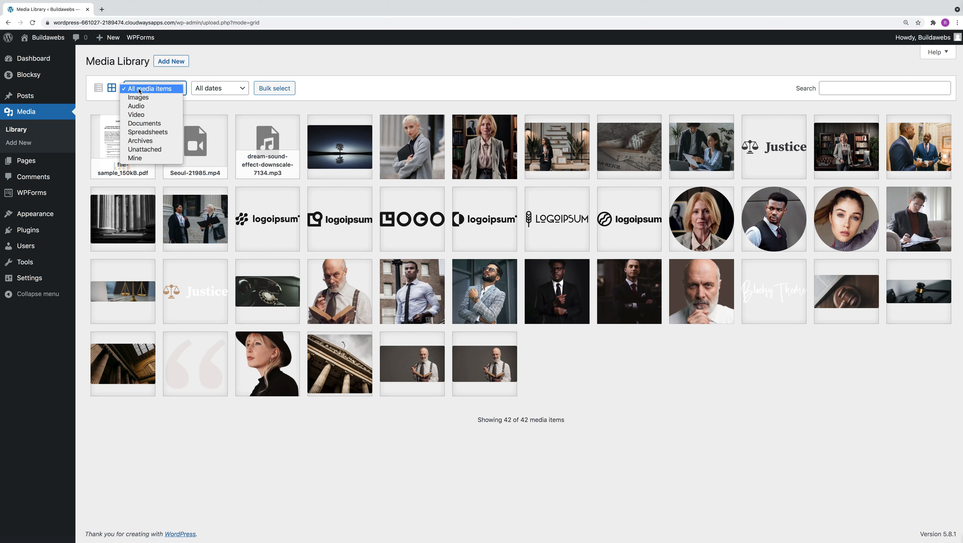
{"action": "left_click", "coordinate": [138, 98]}
{"action": "left_click", "coordinate": [144, 91]}
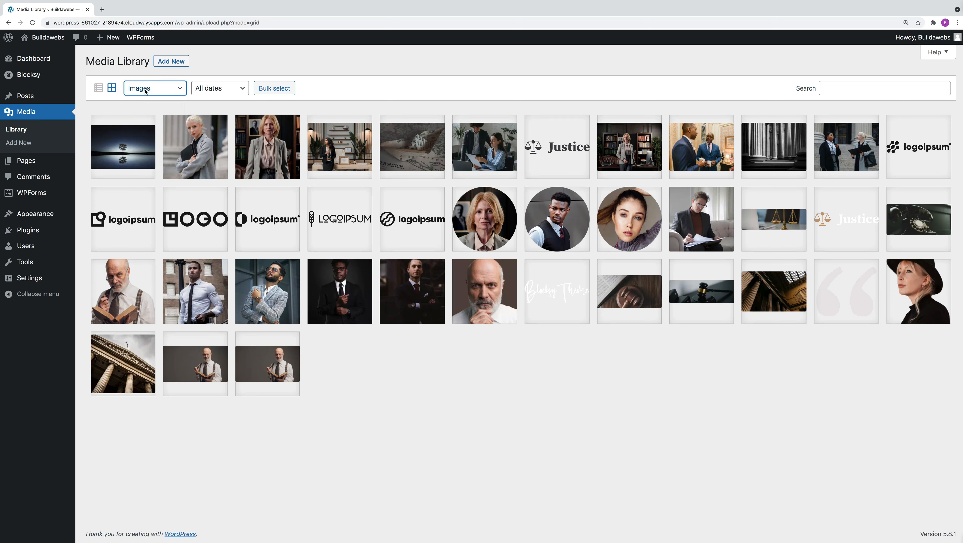
{"action": "left_click", "coordinate": [148, 96]}
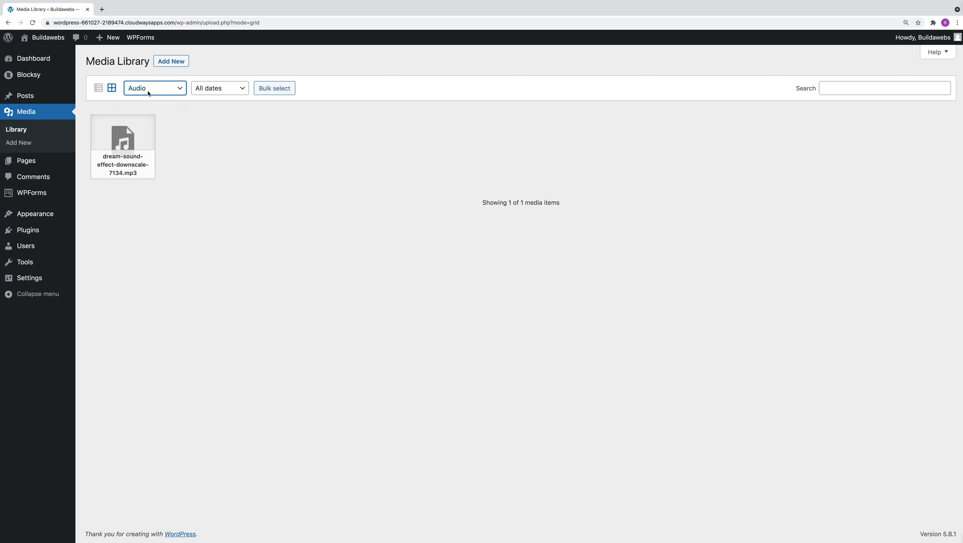
{"action": "left_click", "coordinate": [147, 92]}
{"action": "left_click", "coordinate": [147, 98]}
{"action": "left_click", "coordinate": [149, 93]}
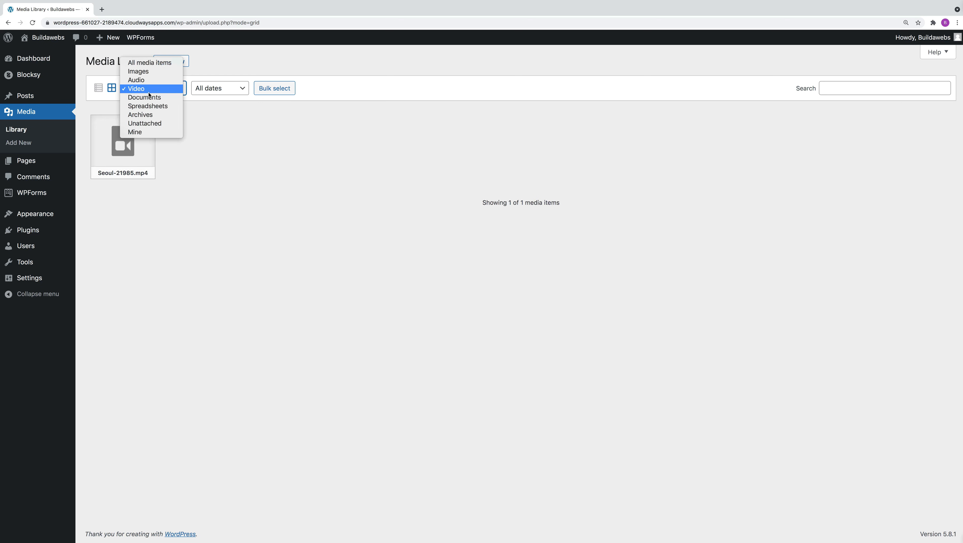
{"action": "left_click", "coordinate": [151, 98]}
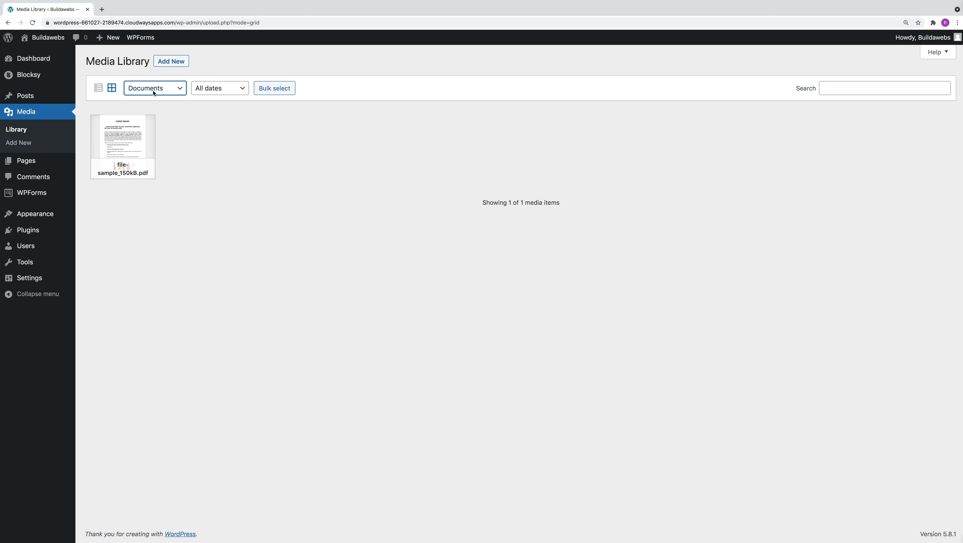
{"action": "left_click", "coordinate": [153, 90]}
{"action": "left_click", "coordinate": [209, 126]}
{"action": "left_click", "coordinate": [160, 90]}
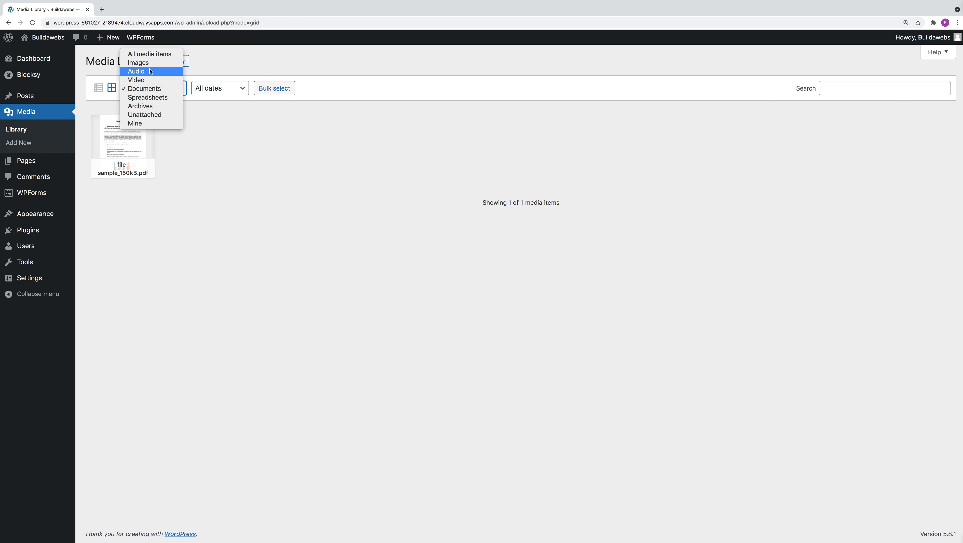
{"action": "left_click", "coordinate": [152, 54]}
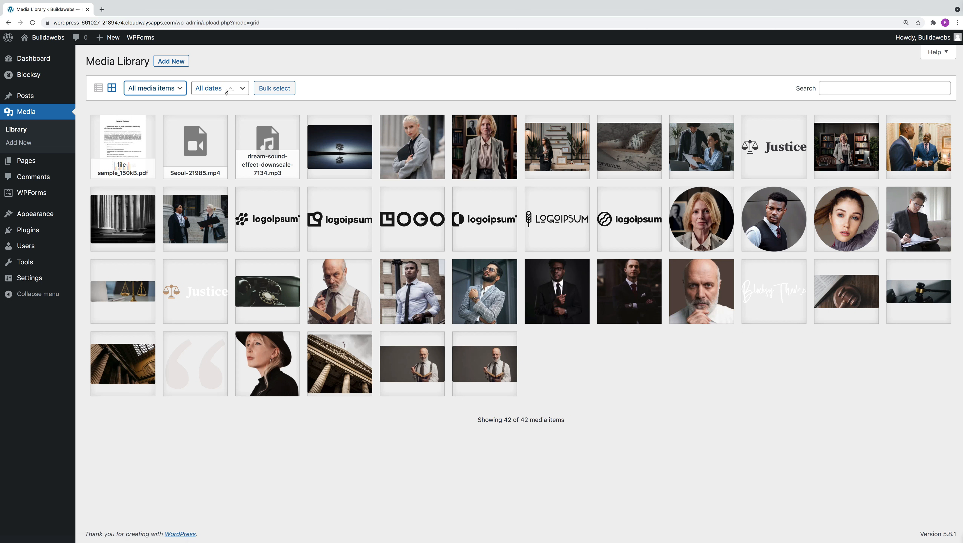
Step: Examine the date filter's options, leave it on all dates, and activate the media search field
{"action": "left_click", "coordinate": [227, 89]}
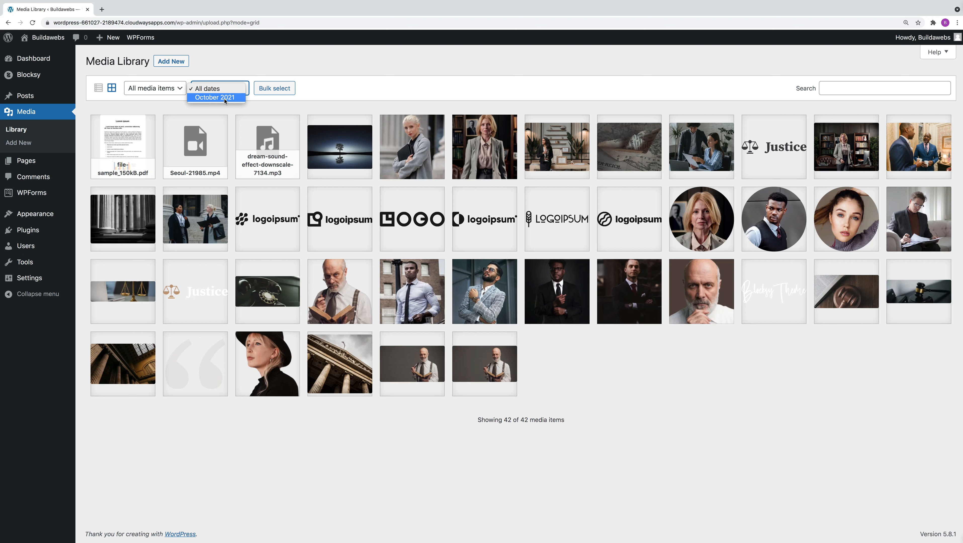
{"action": "left_click", "coordinate": [331, 91]}
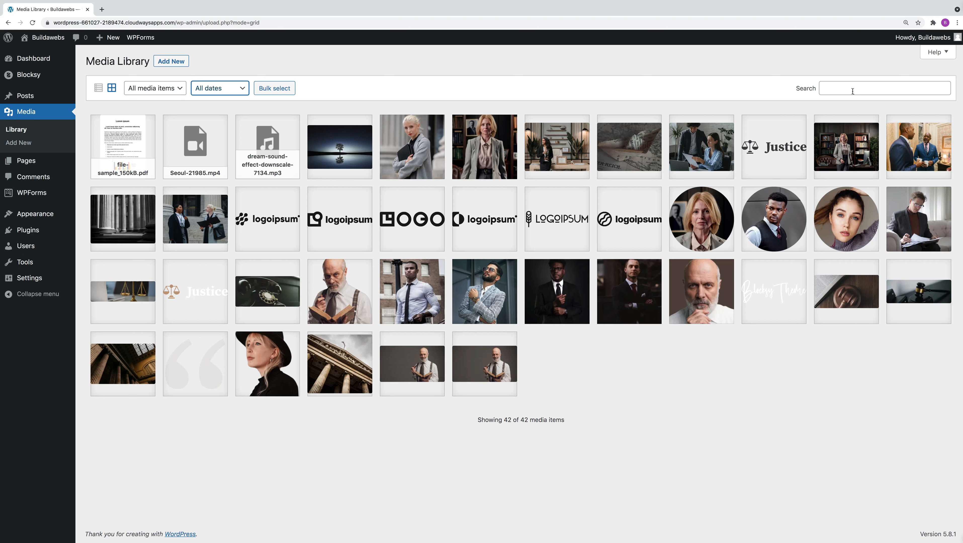
{"action": "left_click", "coordinate": [844, 88]}
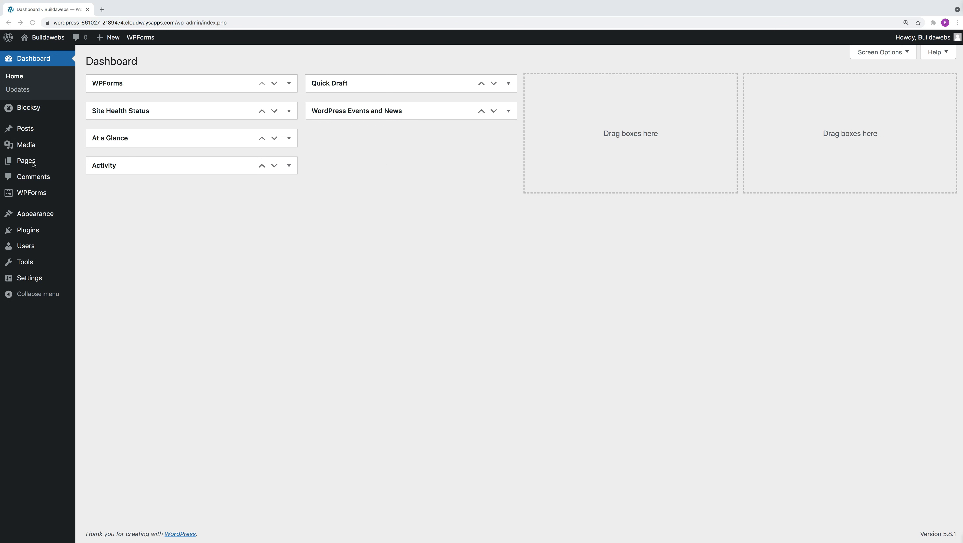
Step: Upload the image tree-736881_1280.jpg from the Downloads folder to the media library
{"action": "left_click", "coordinate": [27, 149]}
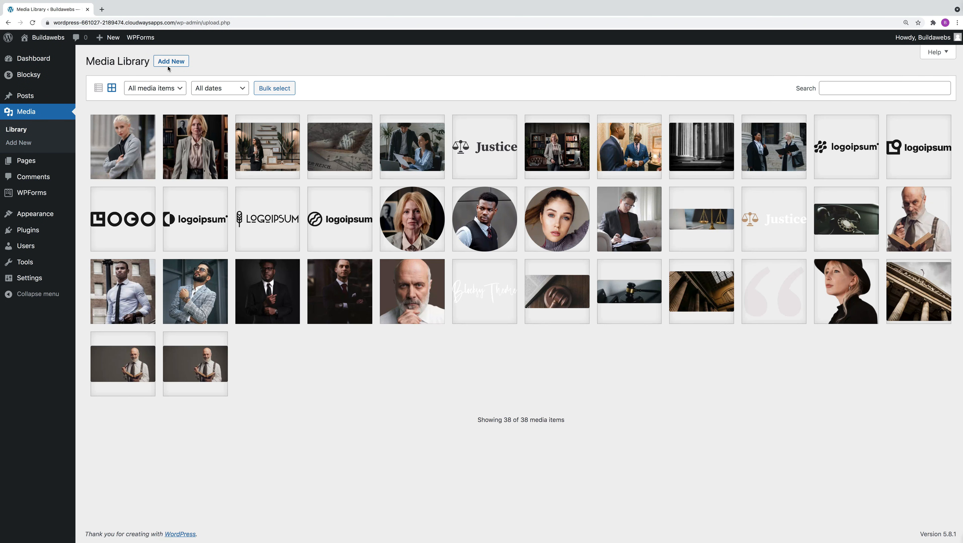
{"action": "left_click", "coordinate": [169, 62]}
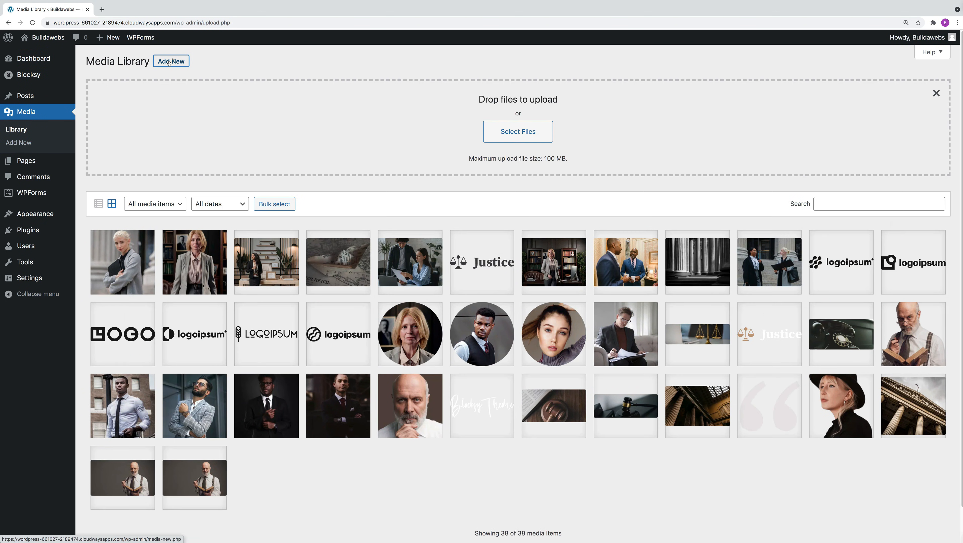
{"action": "left_click", "coordinate": [518, 132]}
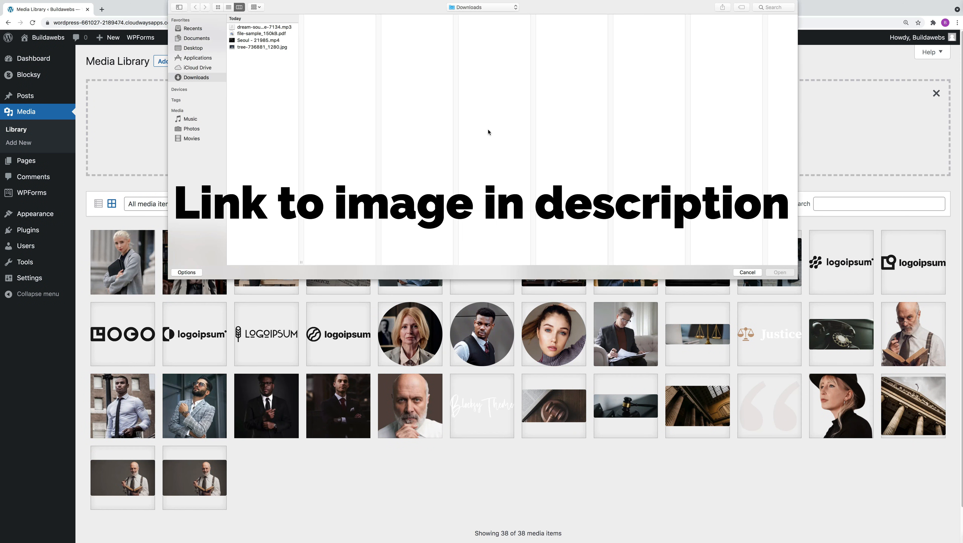
{"action": "left_click", "coordinate": [266, 48]}
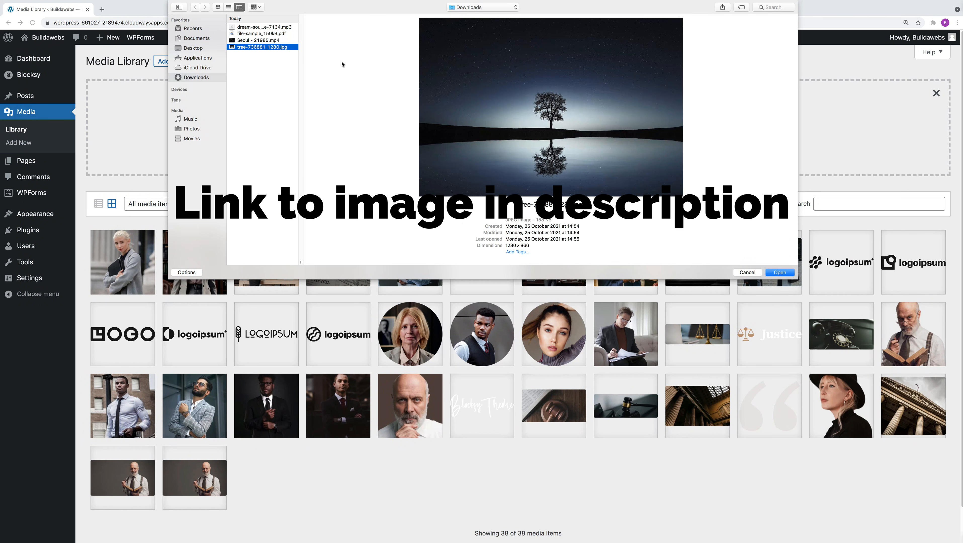
{"action": "left_click", "coordinate": [779, 272]}
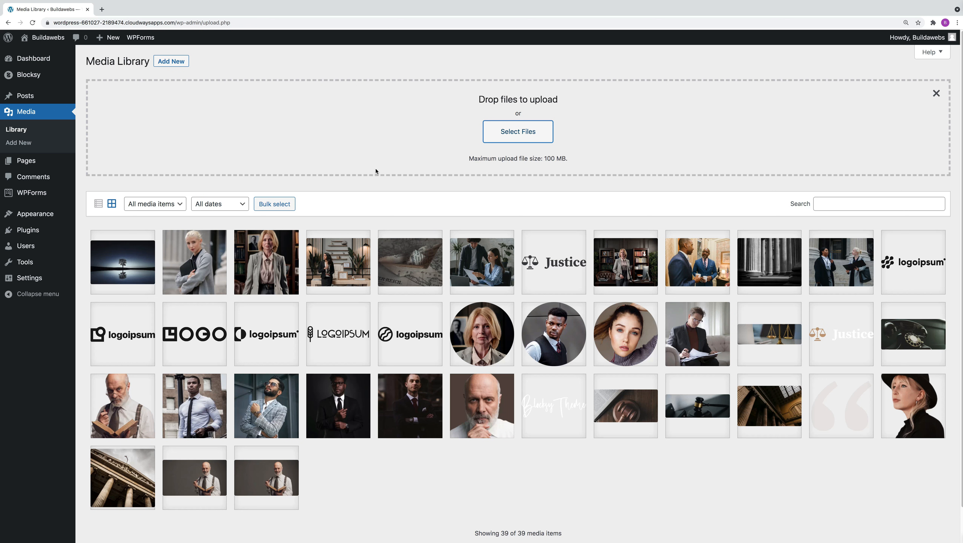
Step: Review the attachment details of the uploaded tree image, including its alternative text field, and close them
{"action": "left_click", "coordinate": [132, 267]}
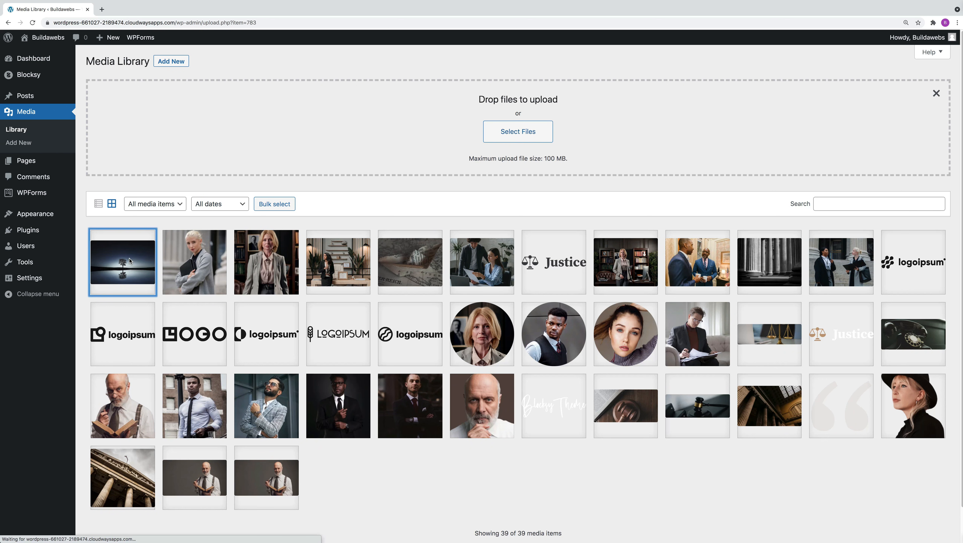
{"action": "left_click", "coordinate": [761, 144]}
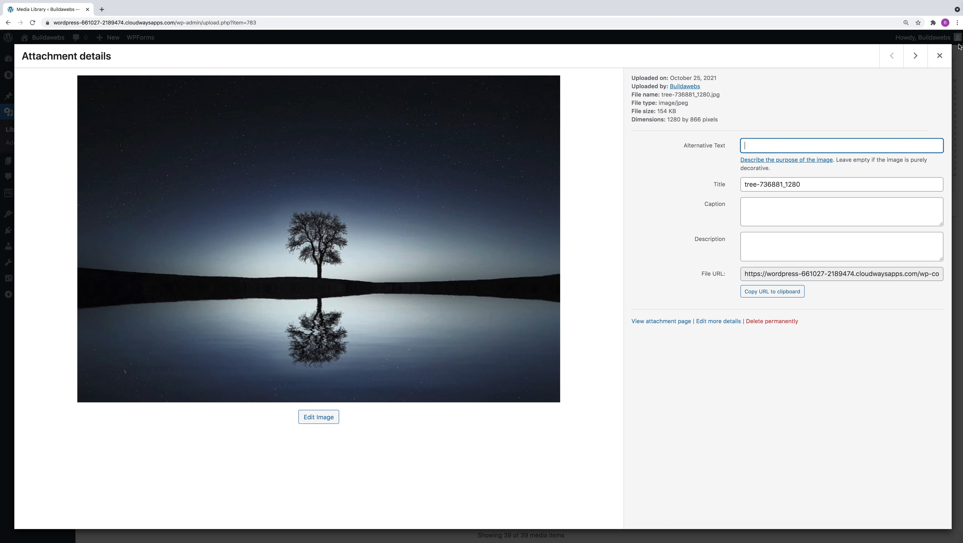
{"action": "left_click", "coordinate": [939, 55]}
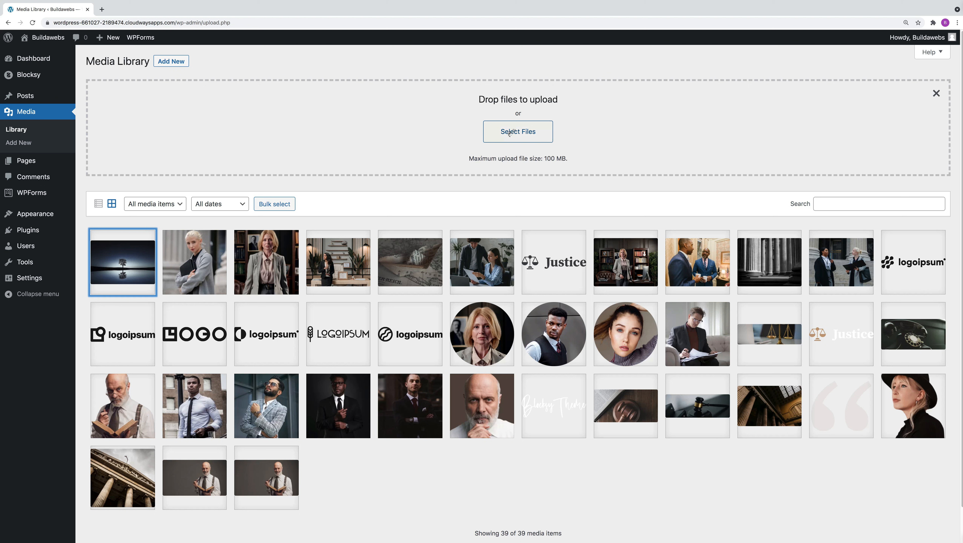
Step: Upload the audio file dream-sound-effect-downscale-7134.mp3 from Downloads and review its attachment details
{"action": "left_click", "coordinate": [509, 133]}
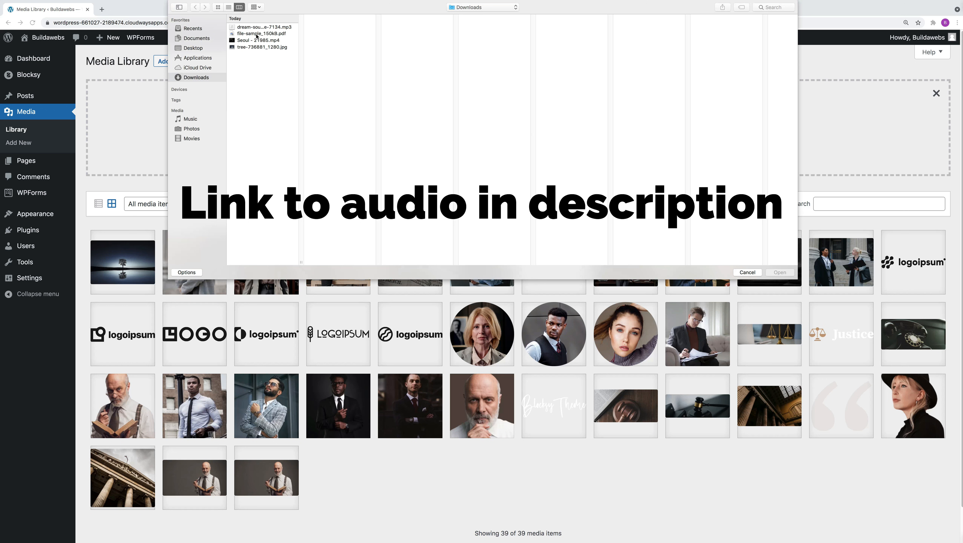
{"action": "left_click", "coordinate": [259, 27]}
{"action": "left_click", "coordinate": [777, 273]}
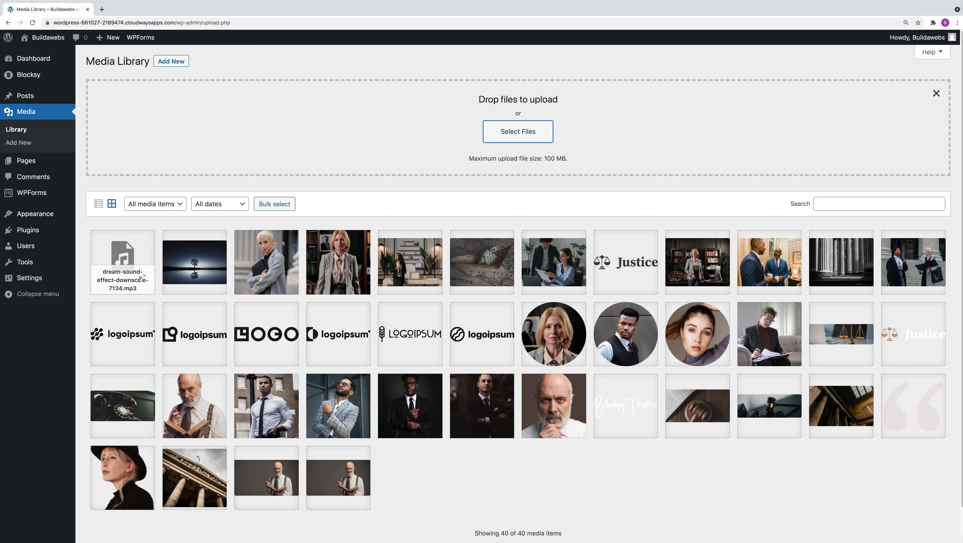
{"action": "left_click", "coordinate": [131, 265]}
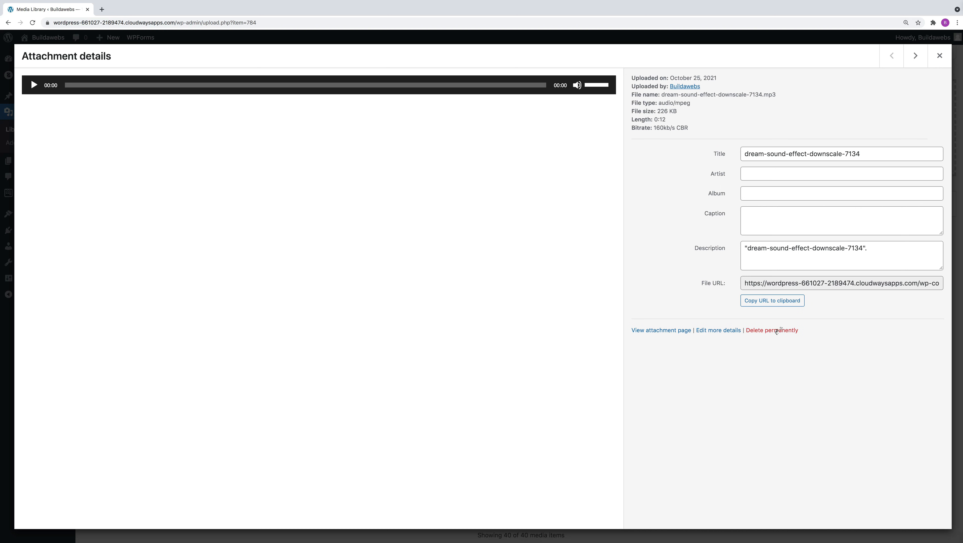
{"action": "left_click", "coordinate": [939, 56]}
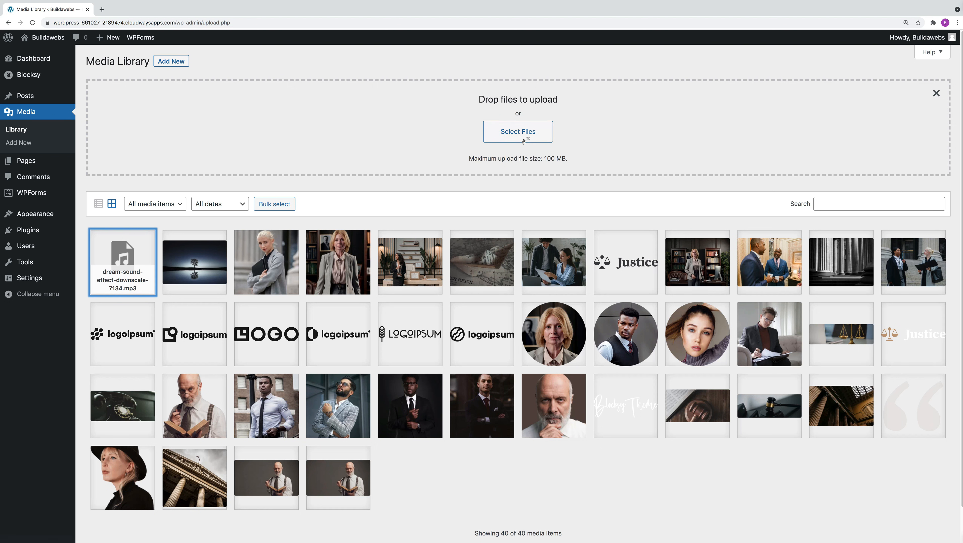
Step: Upload the video Seoul - 21985.mp4 from Downloads and review its attachment details
{"action": "left_click", "coordinate": [522, 135]}
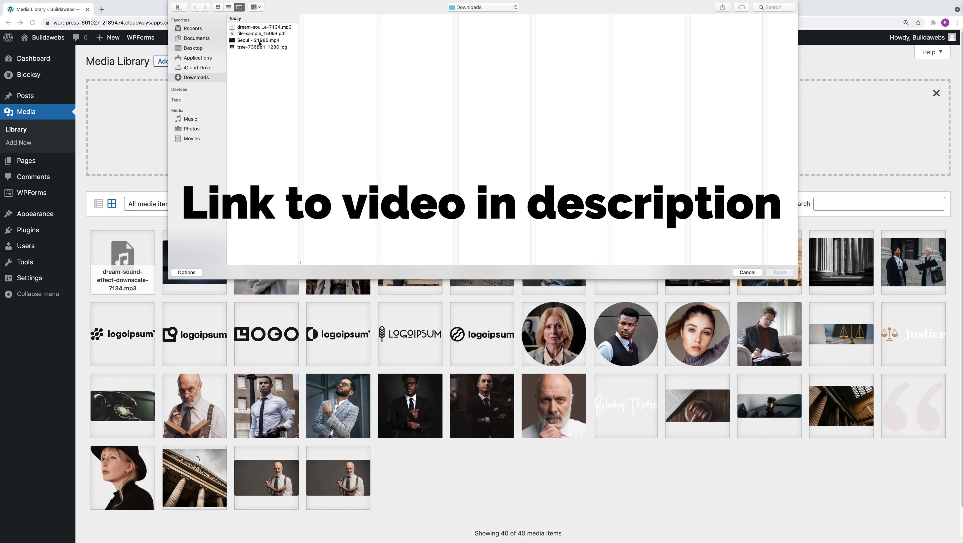
{"action": "left_click", "coordinate": [261, 41]}
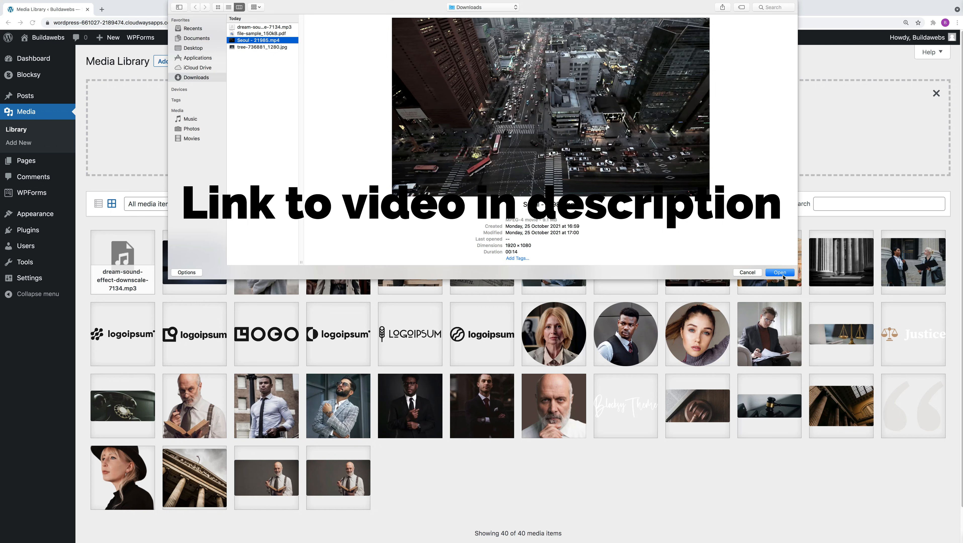
{"action": "left_click", "coordinate": [782, 275]}
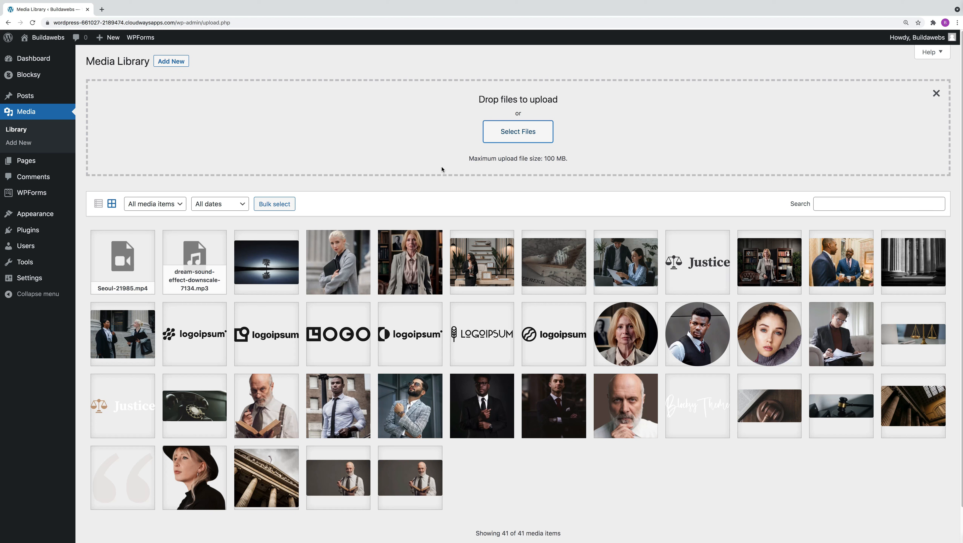
{"action": "left_click", "coordinate": [140, 257]}
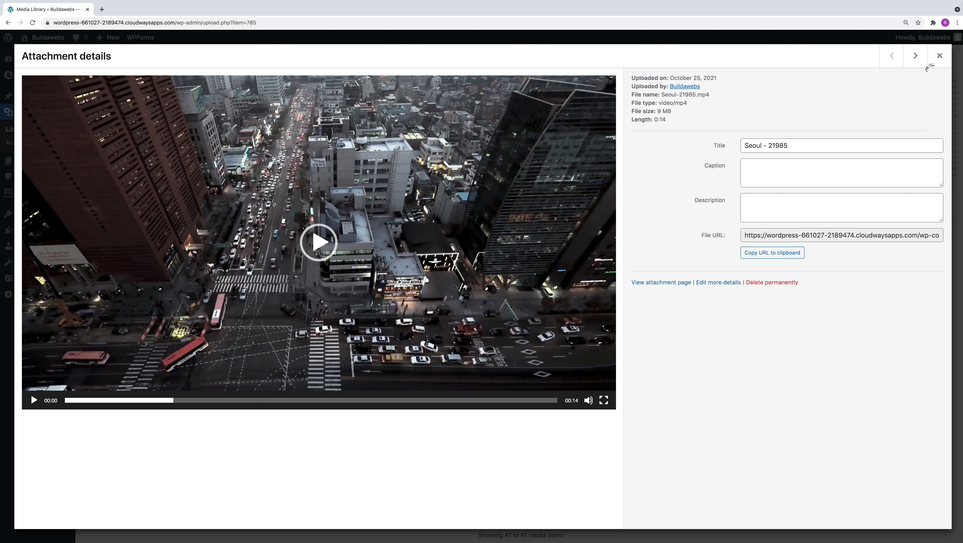
{"action": "left_click", "coordinate": [939, 56]}
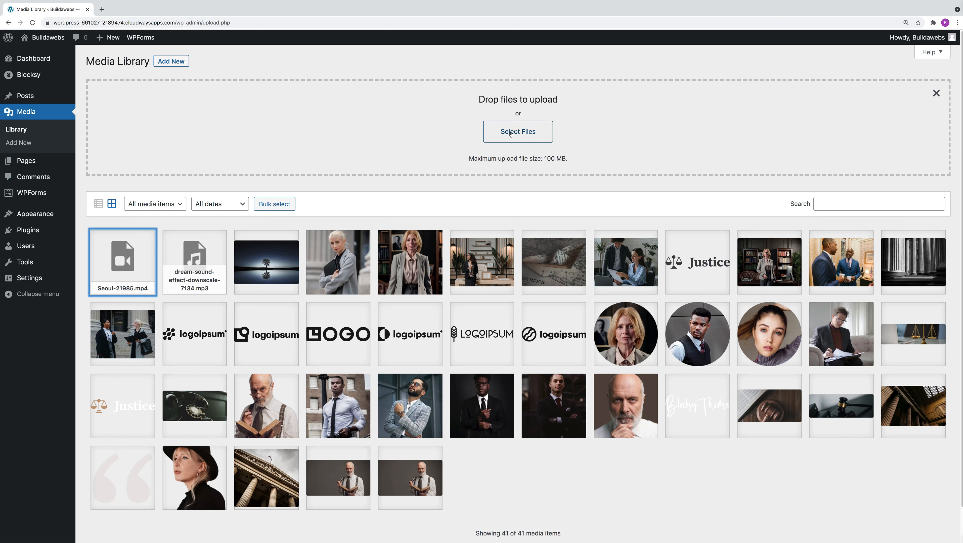
Step: Upload the document file-sample_150kB.pdf from the Downloads folder to the media library
{"action": "left_click", "coordinate": [516, 132]}
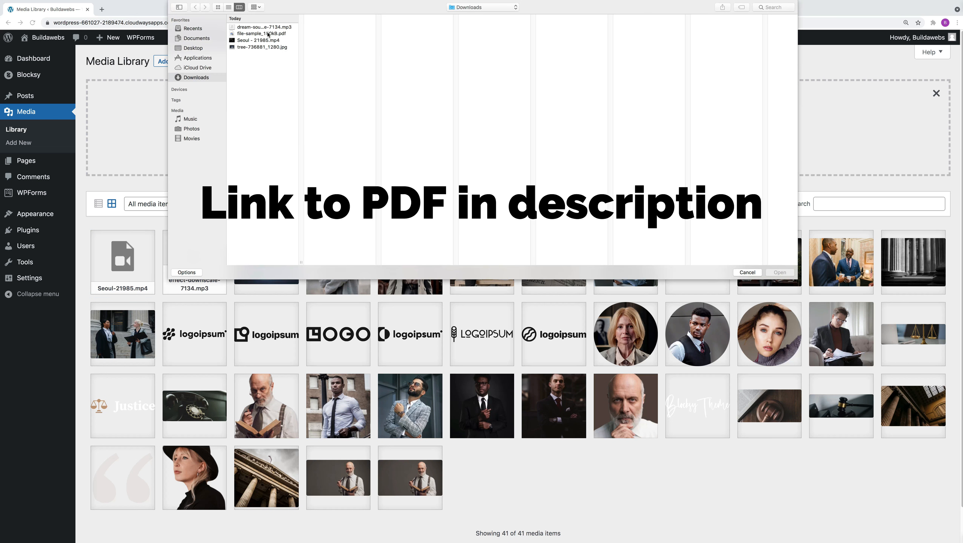
{"action": "left_click", "coordinate": [265, 34]}
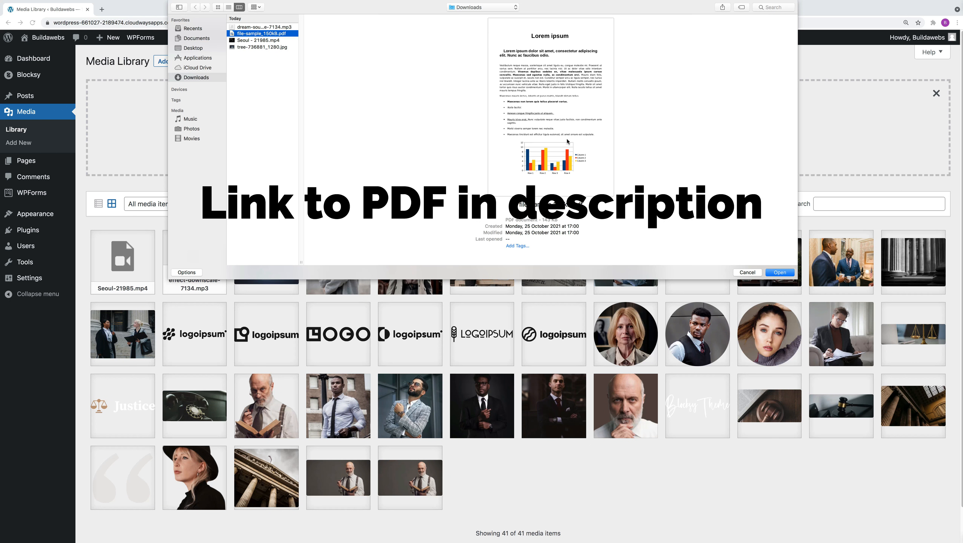
{"action": "left_click", "coordinate": [782, 276]}
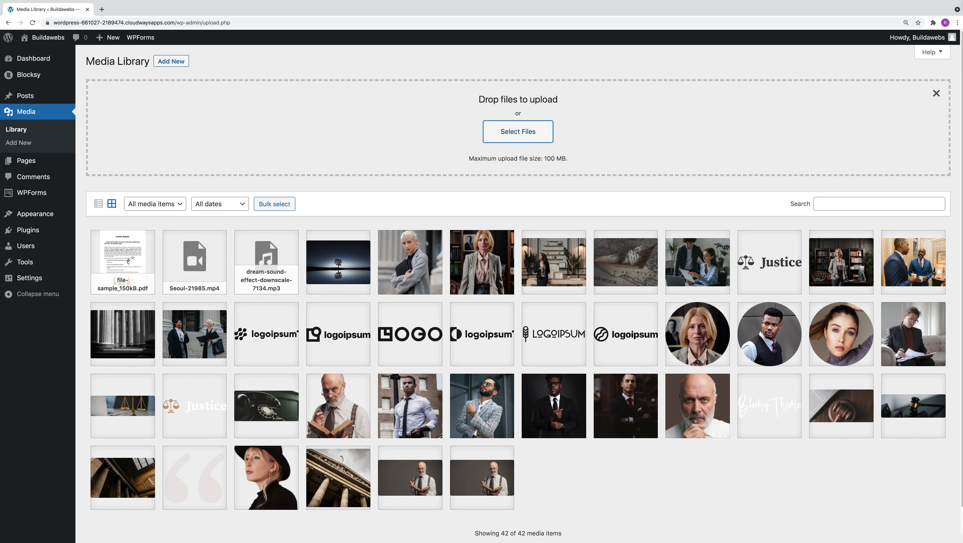
Step: Examine the uploaded PDF's attachment details and its public attachment page, and return to the details
{"action": "left_click", "coordinate": [134, 246]}
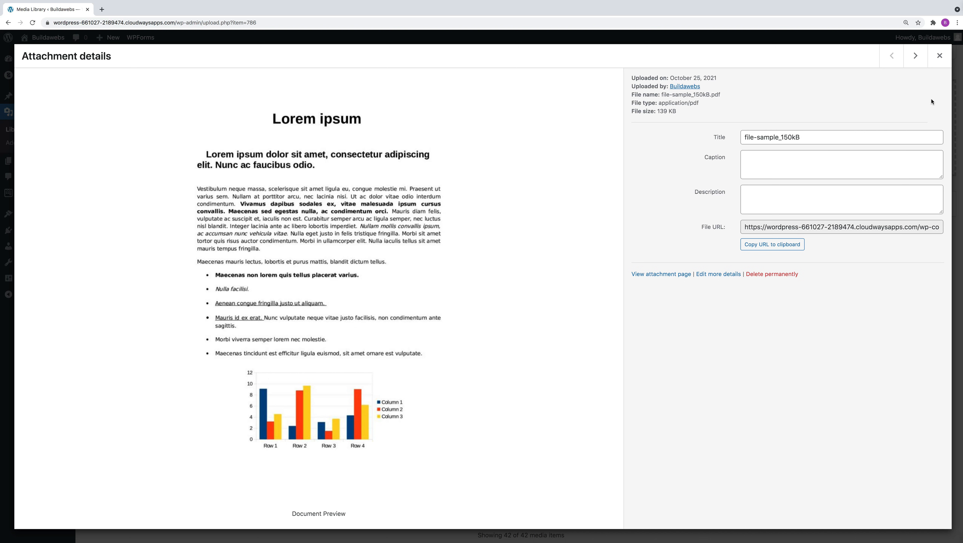
{"action": "left_click", "coordinate": [661, 276]}
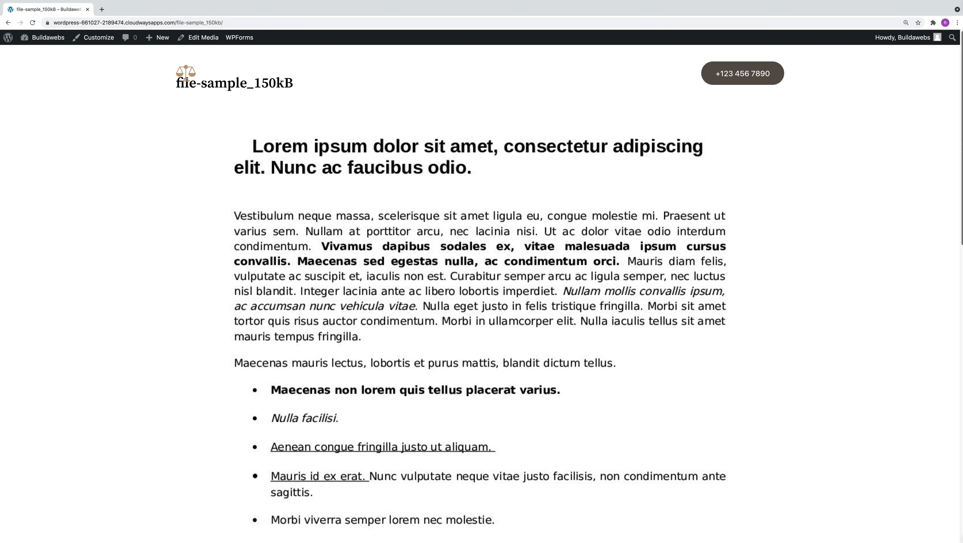
{"action": "scroll", "coordinate": [950, 344], "scroll_direction": "down", "scroll_amount": 10}
{"action": "scroll", "coordinate": [936, 439], "scroll_direction": "up", "scroll_amount": 20}
{"action": "left_click", "coordinate": [8, 23]}
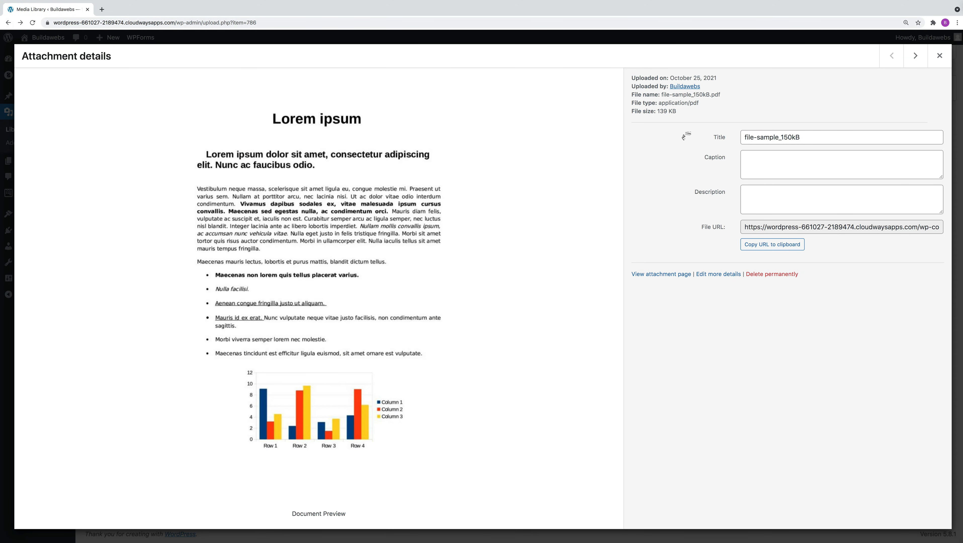
Step: Close the attachment details, bulk-select the PDF, Seoul-21985.mp4 and dream-sound-effect-downscale-7134.mp3 in the library, and deselect them
{"action": "left_click", "coordinate": [940, 57]}
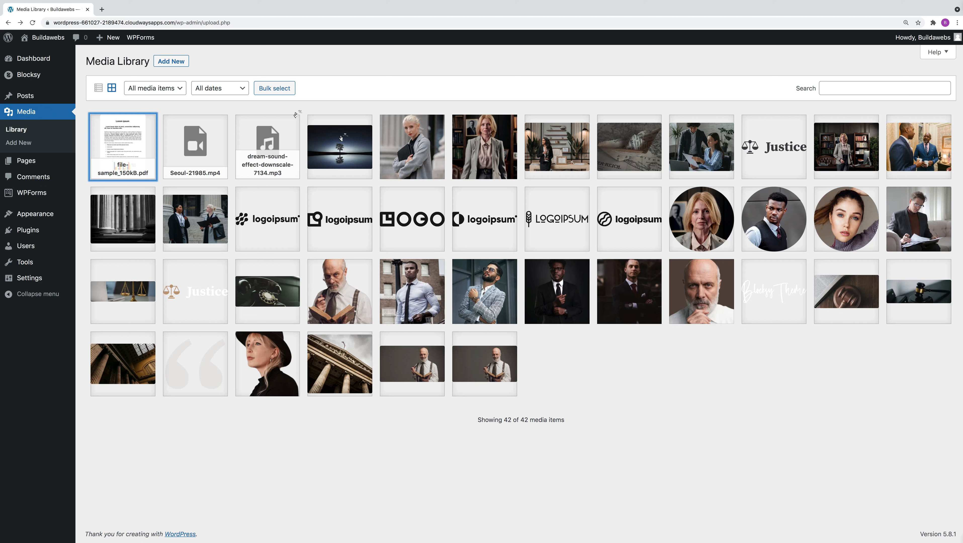
{"action": "left_click", "coordinate": [276, 88]}
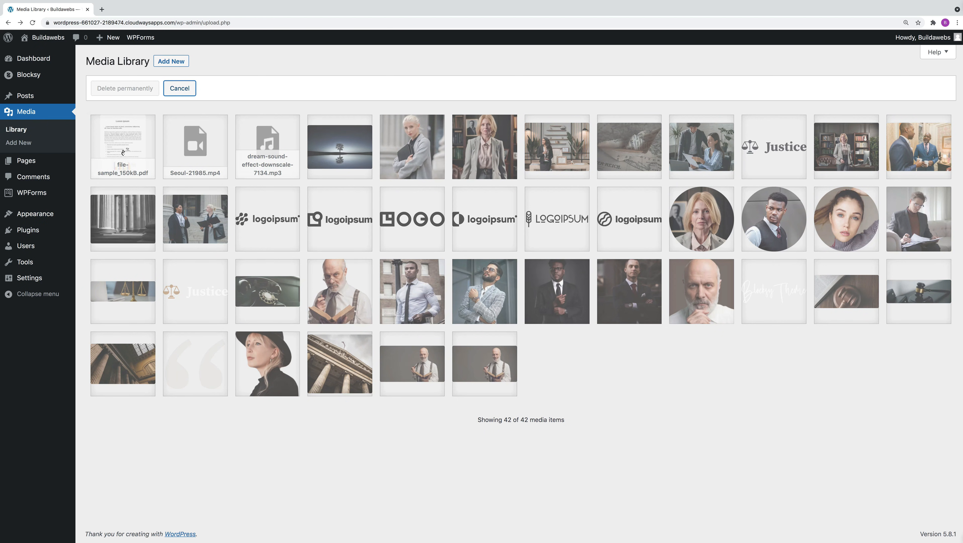
{"action": "left_click", "coordinate": [123, 152]}
{"action": "left_click", "coordinate": [170, 150]}
{"action": "left_click", "coordinate": [280, 153]}
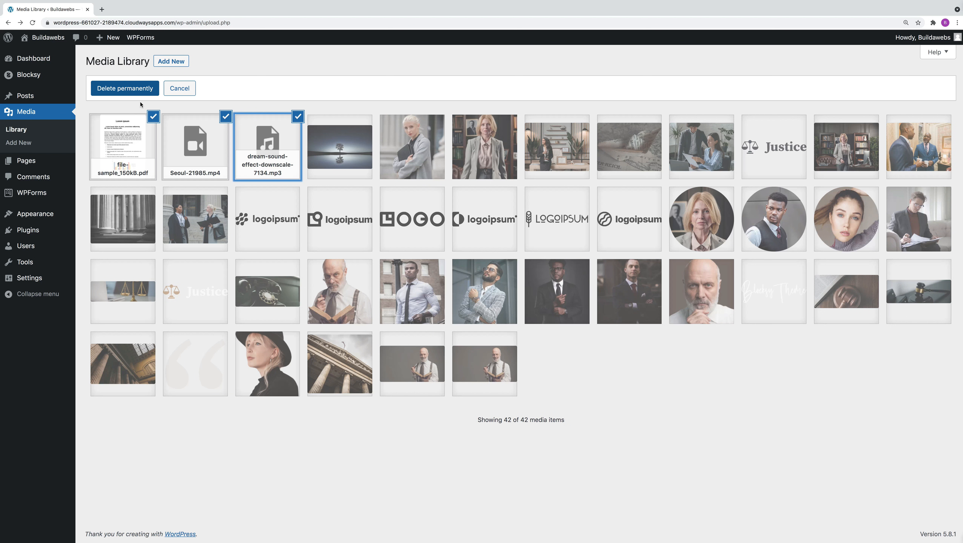
{"action": "left_click", "coordinate": [136, 144]}
{"action": "left_click", "coordinate": [206, 138]}
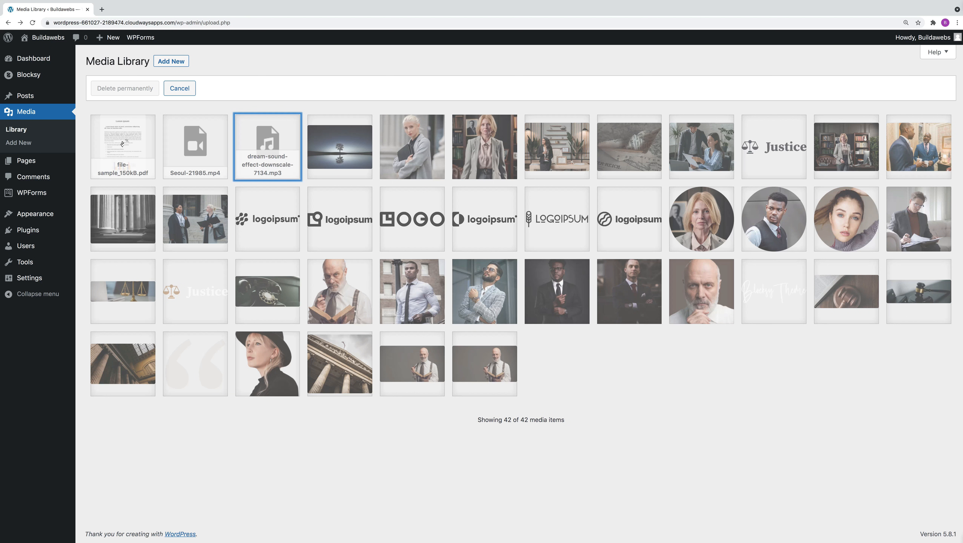
Step: Bulk-select the whole range from the PDF to the last image, deselect the PDF, and cancel bulk selection
{"action": "left_click", "coordinate": [123, 144]}
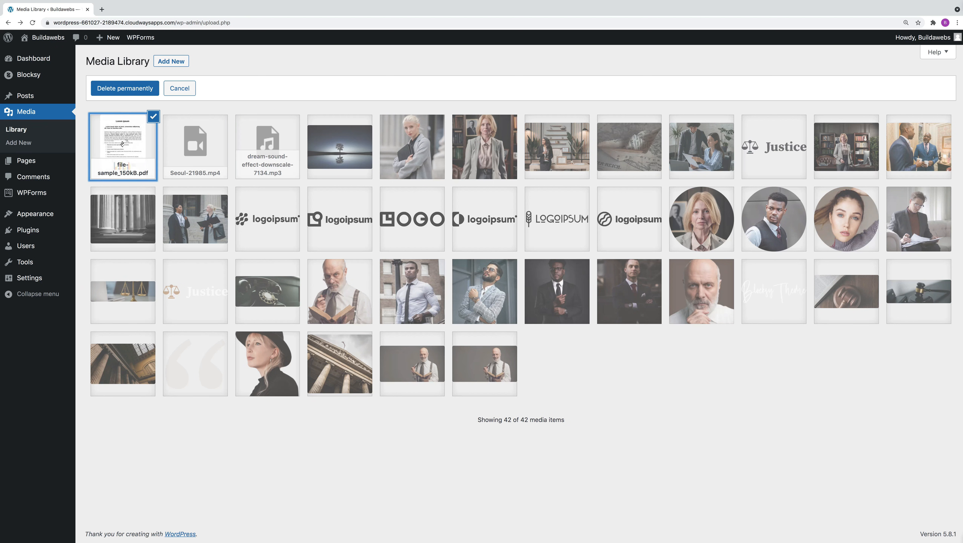
{"action": "left_click", "coordinate": [489, 367], "text": "shift"}
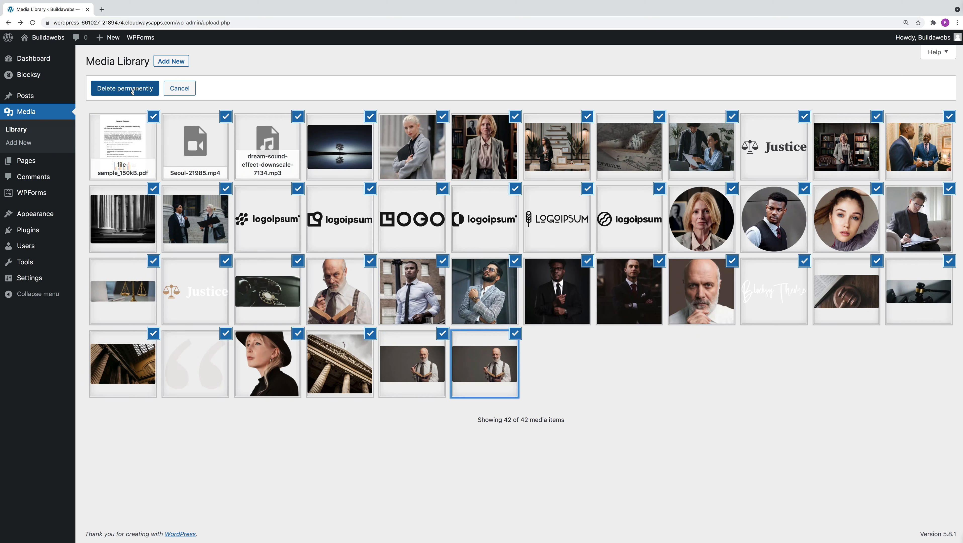
{"action": "left_click", "coordinate": [129, 137]}
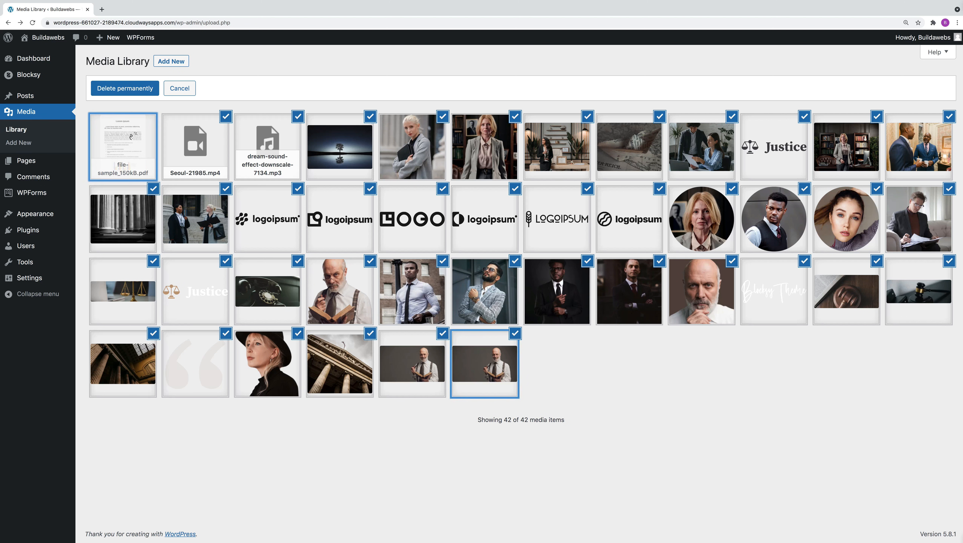
{"action": "left_click", "coordinate": [173, 93]}
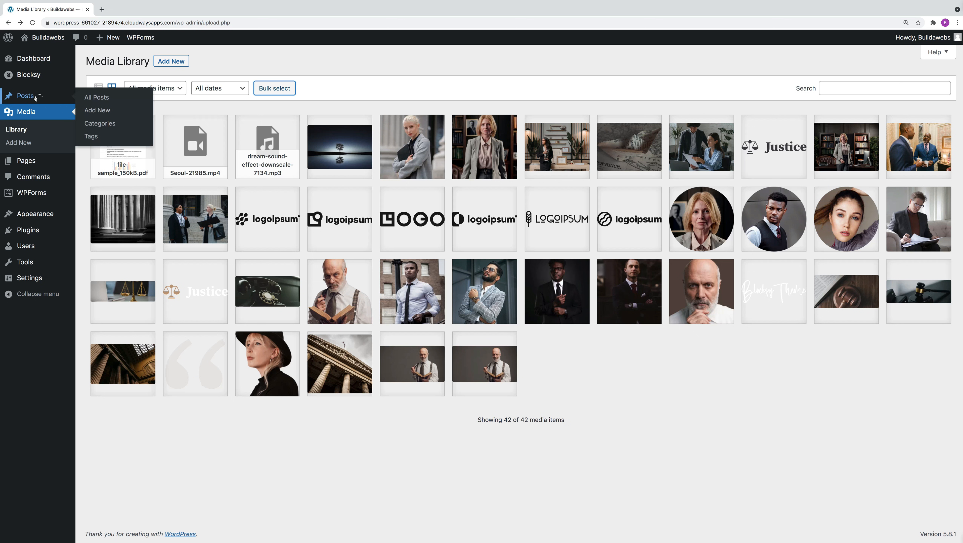
Step: Create a new post and insert an Image block from the full block library
{"action": "left_click", "coordinate": [35, 97]}
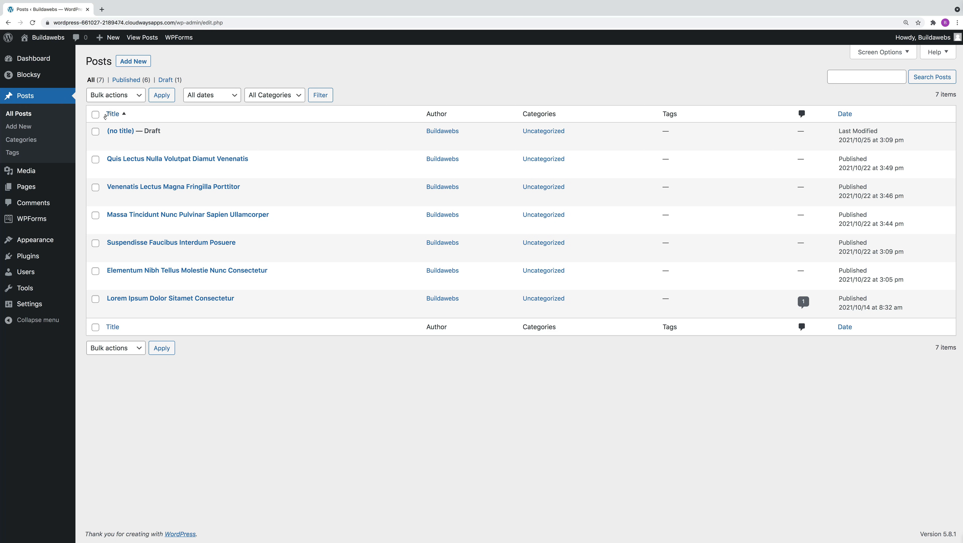
{"action": "left_click", "coordinate": [135, 62]}
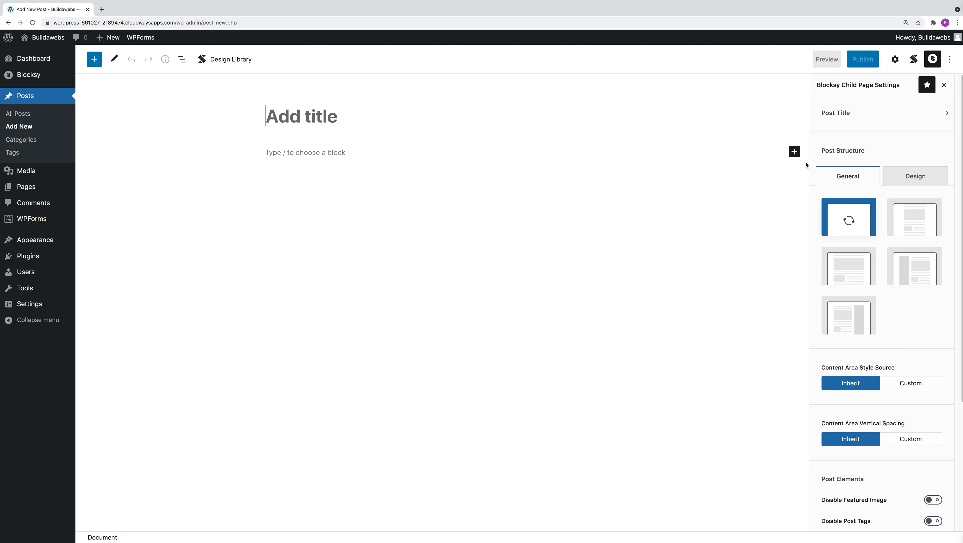
{"action": "left_click", "coordinate": [319, 154]}
{"action": "left_click", "coordinate": [609, 152]}
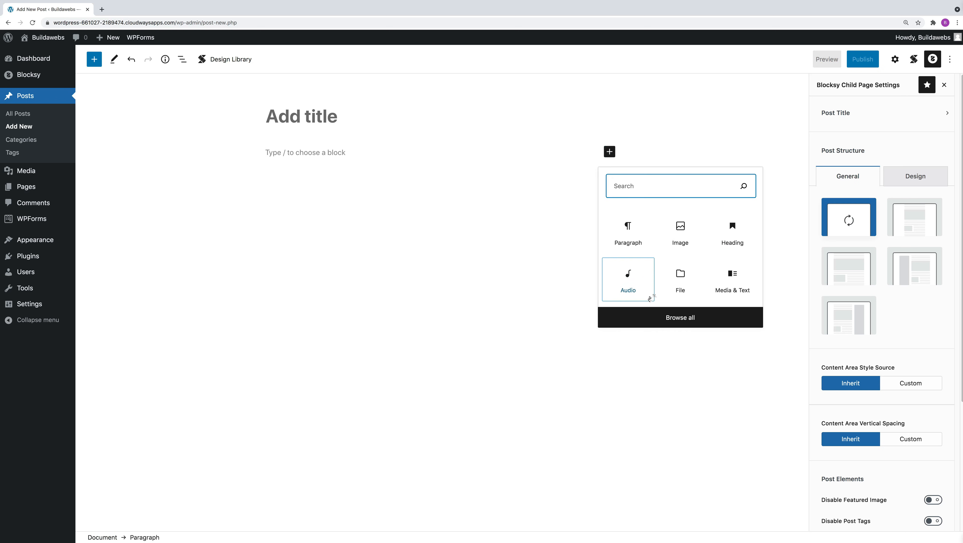
{"action": "left_click", "coordinate": [688, 321]}
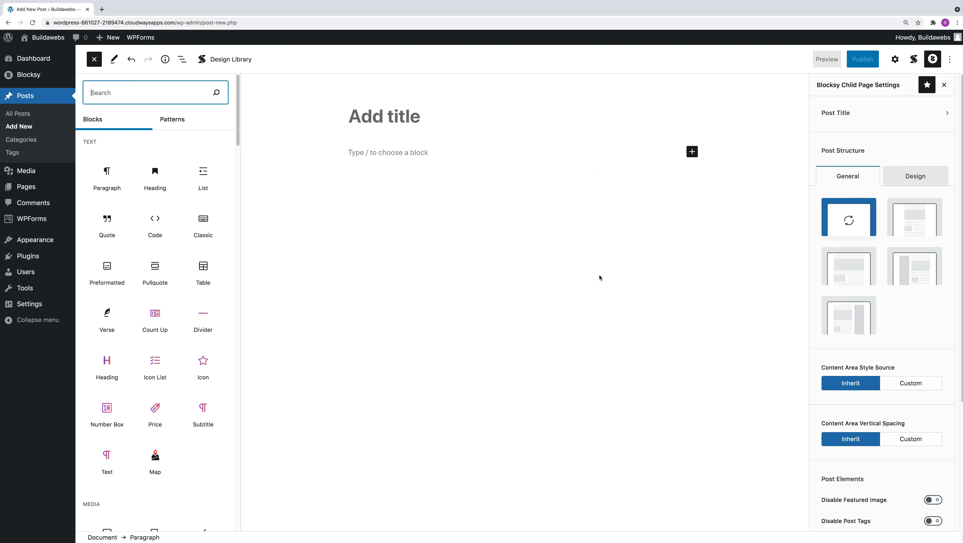
{"action": "left_click_drag", "start_coordinate": [238, 126], "coordinate": [234, 176]}
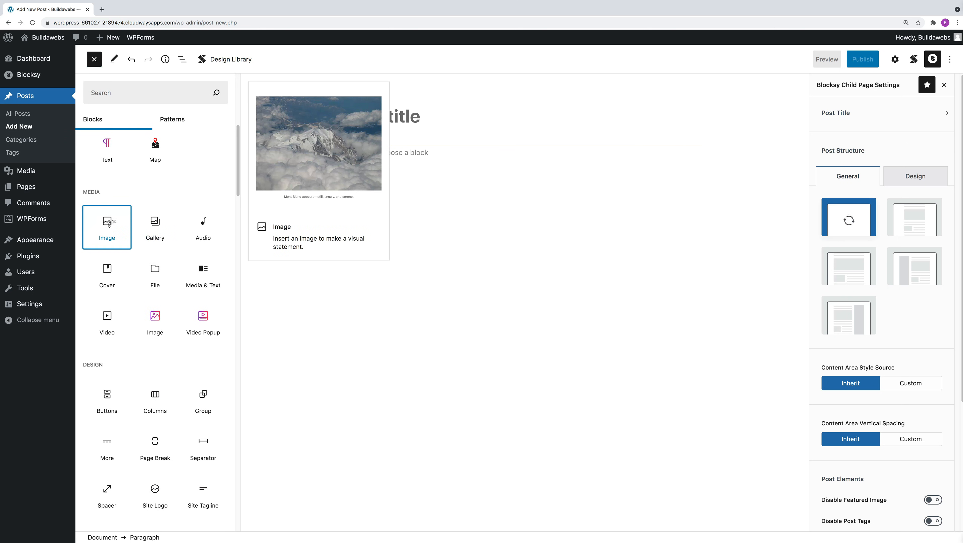
{"action": "left_click", "coordinate": [108, 225]}
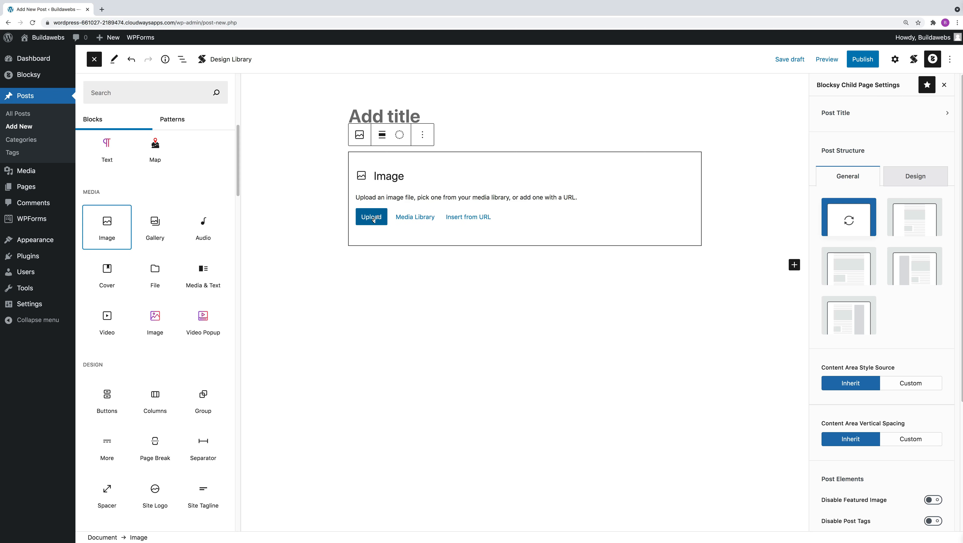
Step: Fill the Image block with the picture of the lone tree reflected in water from the media library
{"action": "left_click", "coordinate": [409, 219]}
{"action": "left_click", "coordinate": [348, 219]}
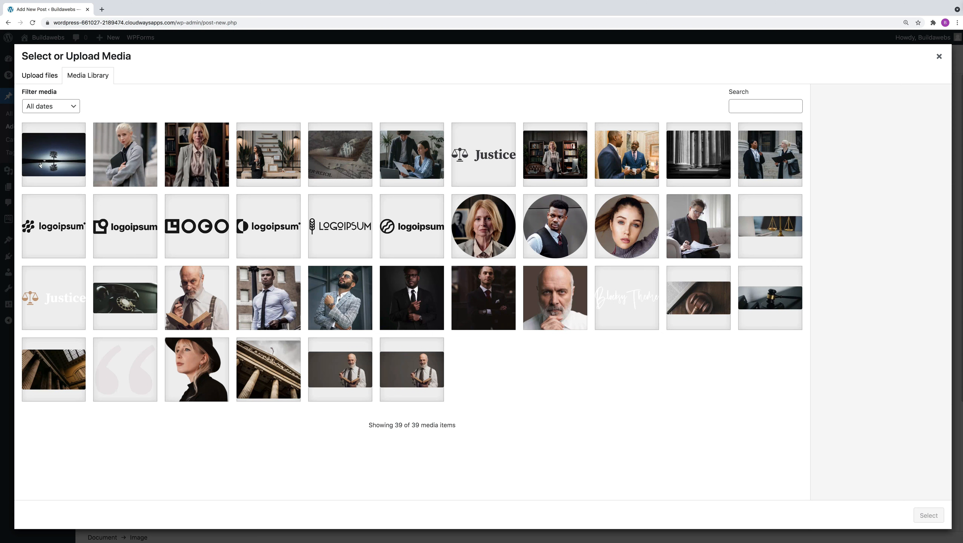
{"action": "left_click", "coordinate": [52, 159]}
{"action": "left_click", "coordinate": [931, 513]}
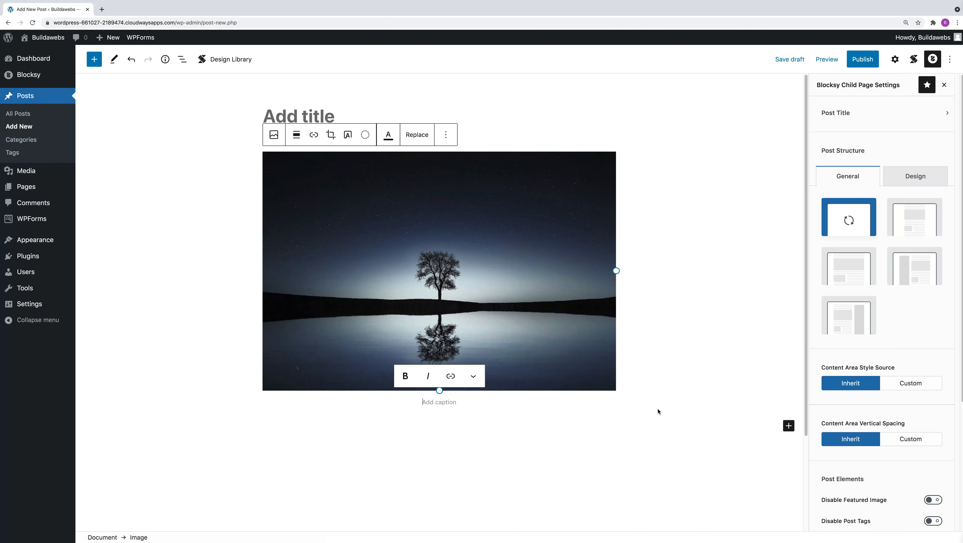
Step: Add an Audio block below the image and fill it with dream-sound-effect-downscale-7134.mp3 from the media library
{"action": "left_click", "coordinate": [789, 426]}
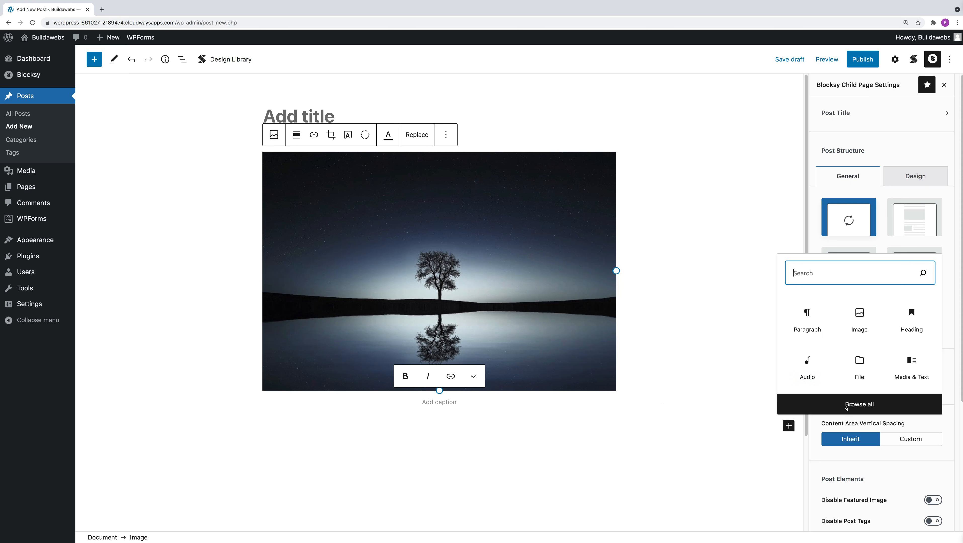
{"action": "left_click", "coordinate": [860, 403]}
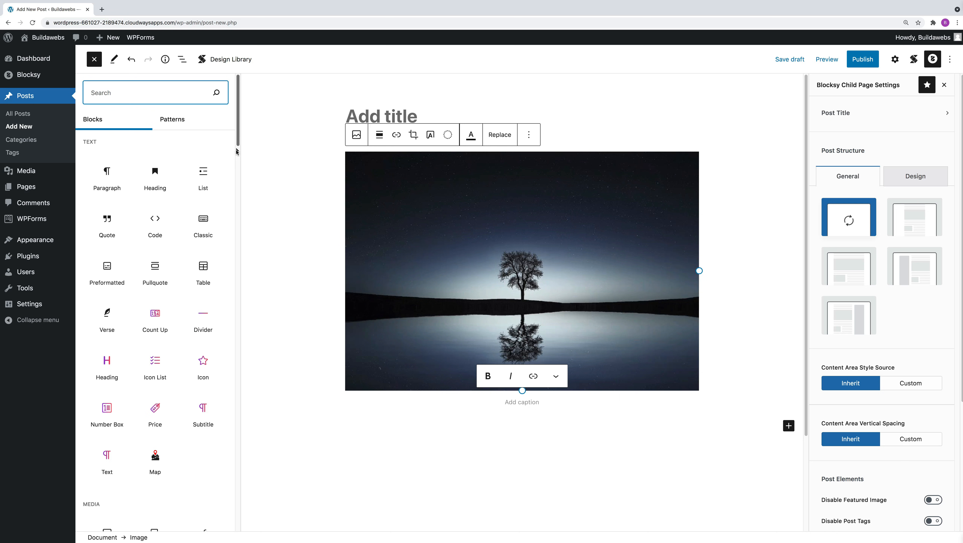
{"action": "scroll", "coordinate": [213, 213], "scroll_direction": "down", "scroll_amount": 8}
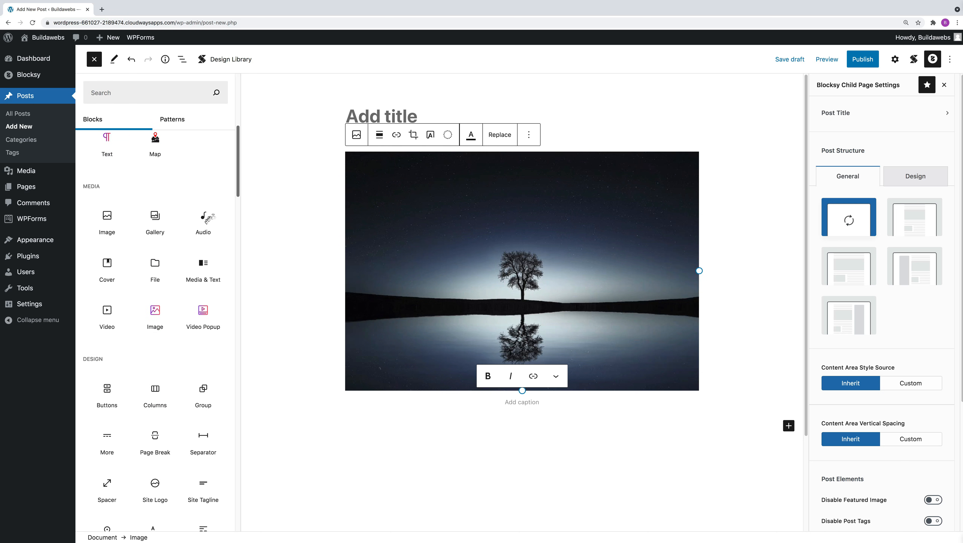
{"action": "left_click", "coordinate": [203, 227]}
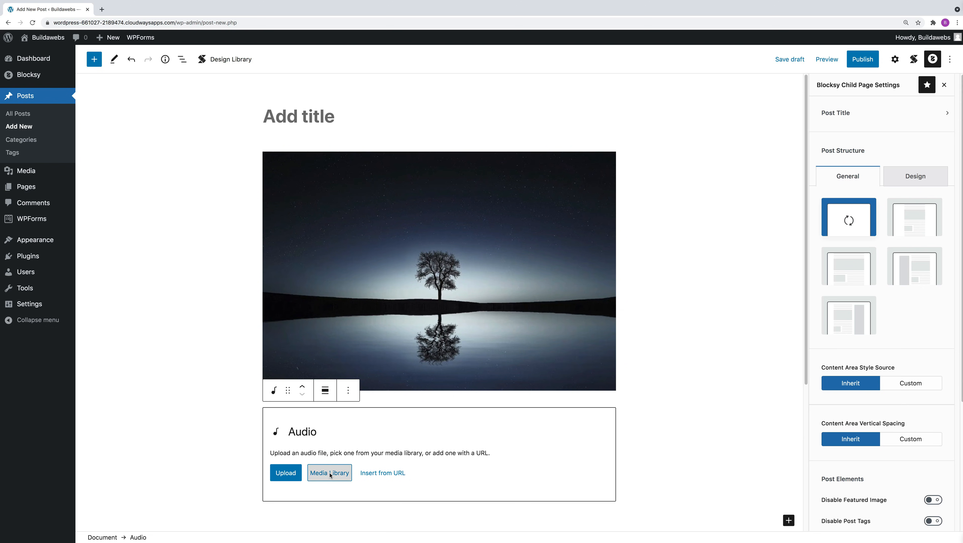
{"action": "left_click", "coordinate": [329, 472]}
{"action": "left_click", "coordinate": [70, 154]}
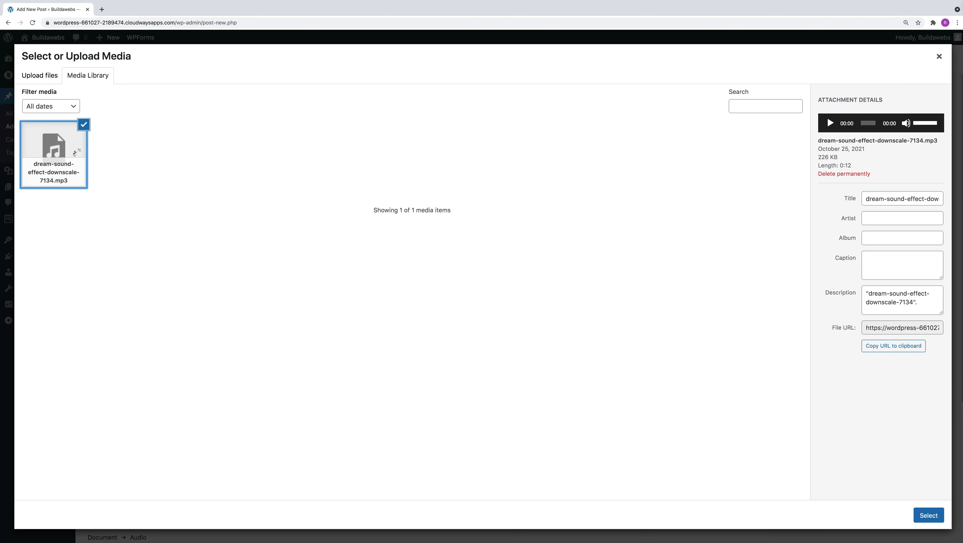
{"action": "left_click", "coordinate": [928, 515]}
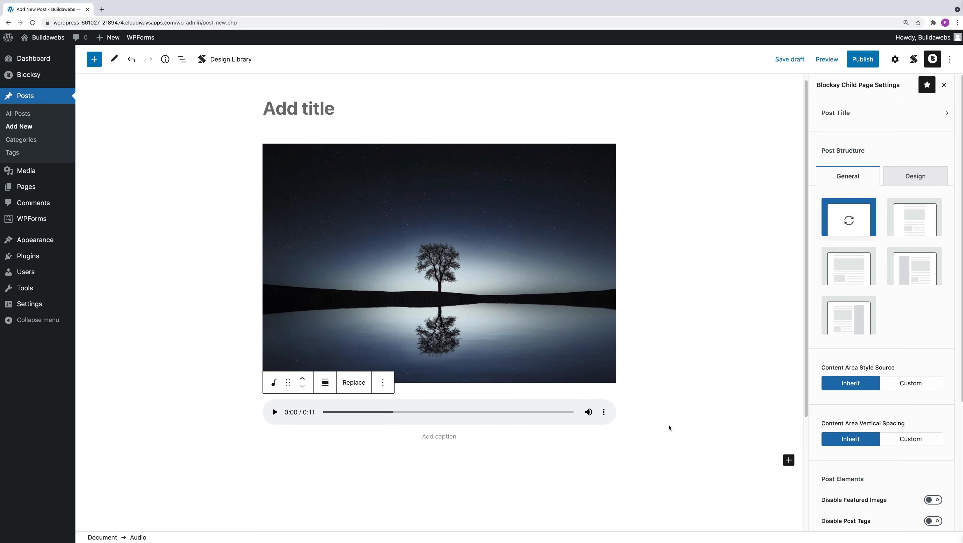
Step: Add a Video block below the audio player and fill it with Seoul-21985.mp4 from the media library
{"action": "scroll", "coordinate": [669, 428], "scroll_direction": "down", "scroll_amount": 1}
{"action": "scroll", "coordinate": [669, 428], "scroll_direction": "down", "scroll_amount": 5}
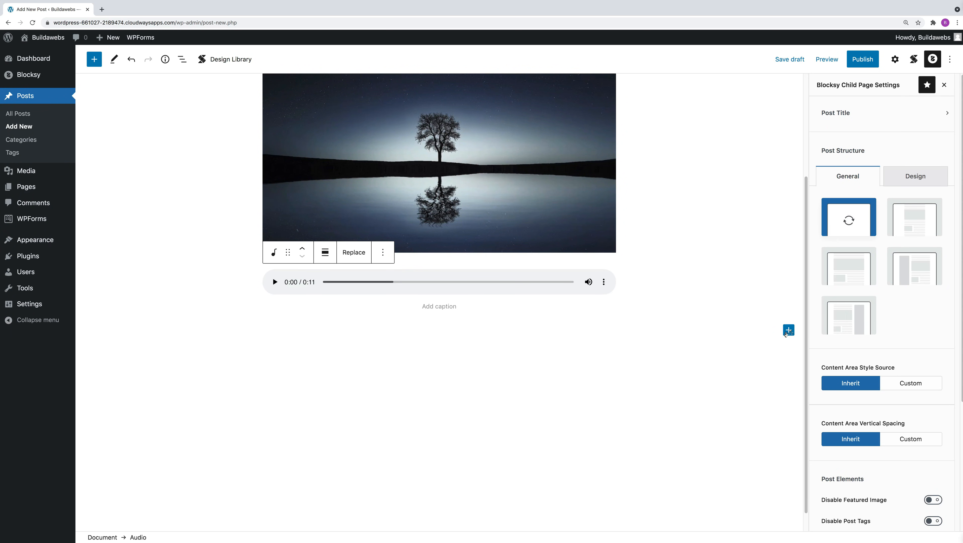
{"action": "left_click", "coordinate": [787, 331]}
{"action": "left_click", "coordinate": [843, 493]}
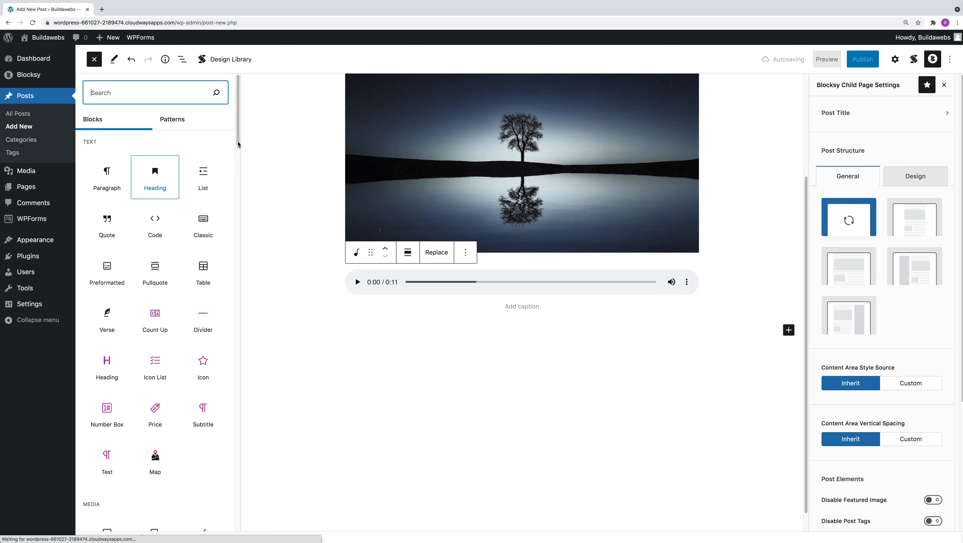
{"action": "scroll", "coordinate": [156, 304], "scroll_direction": "down", "scroll_amount": 5}
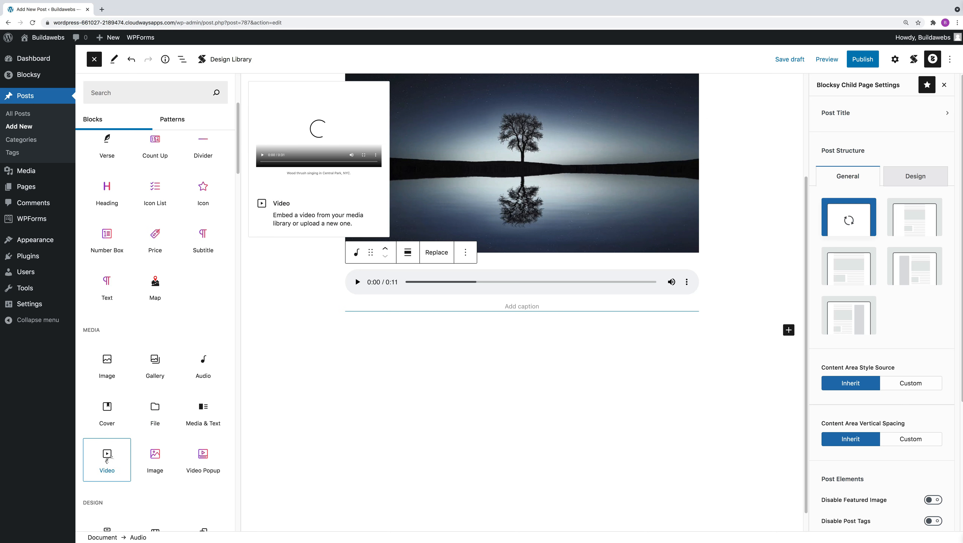
{"action": "left_click", "coordinate": [411, 377]}
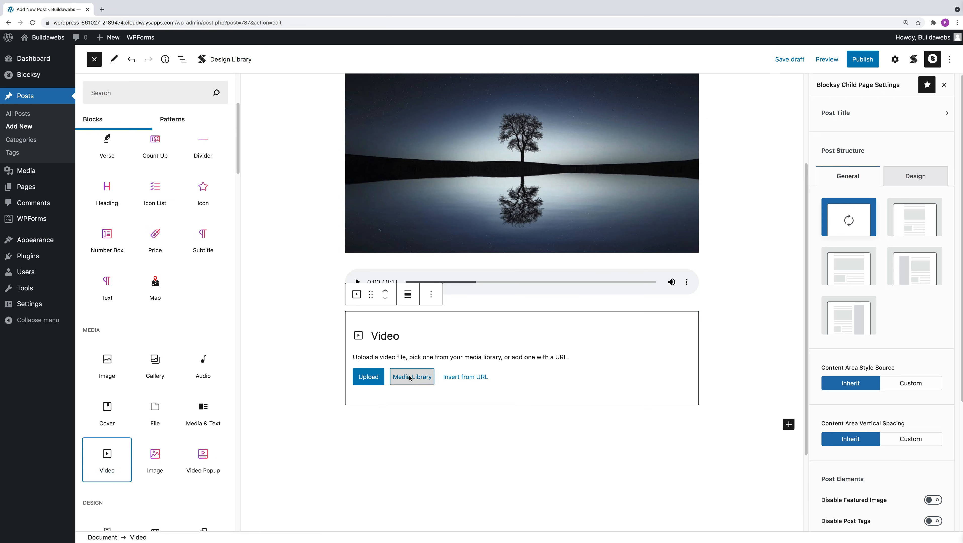
{"action": "left_click", "coordinate": [346, 377]}
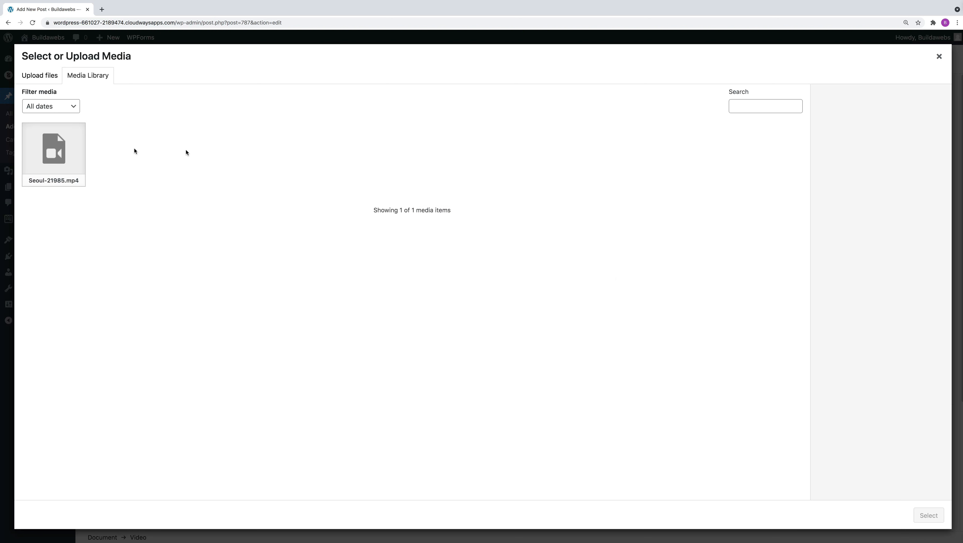
{"action": "left_click", "coordinate": [69, 158]}
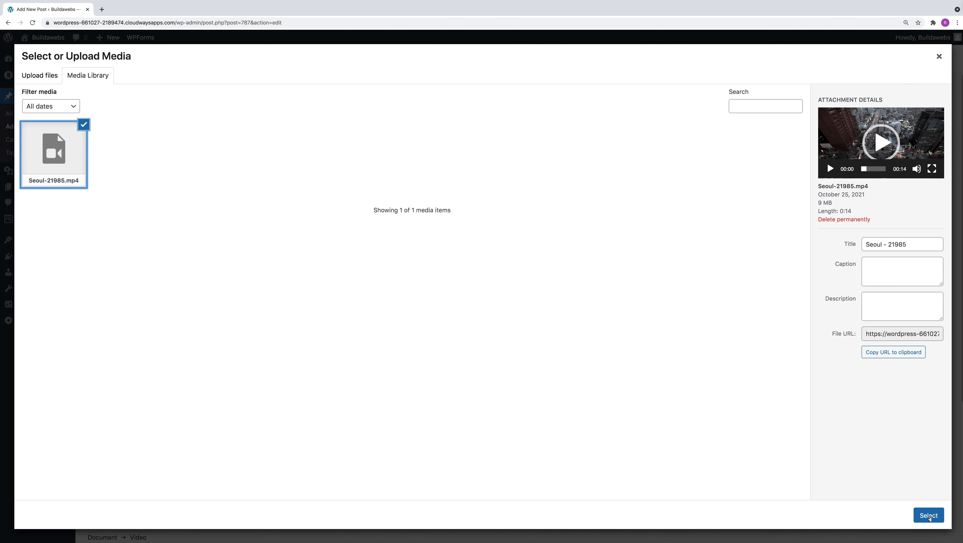
{"action": "left_click", "coordinate": [928, 516]}
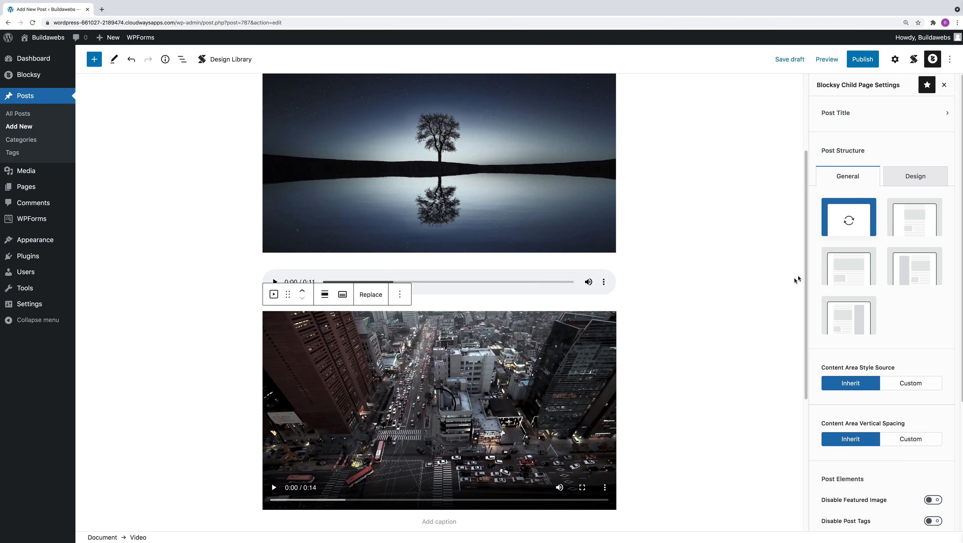
Step: Insert a File block below the Seoul video from the full block library
{"action": "scroll", "coordinate": [781, 346], "scroll_direction": "down", "scroll_amount": 3}
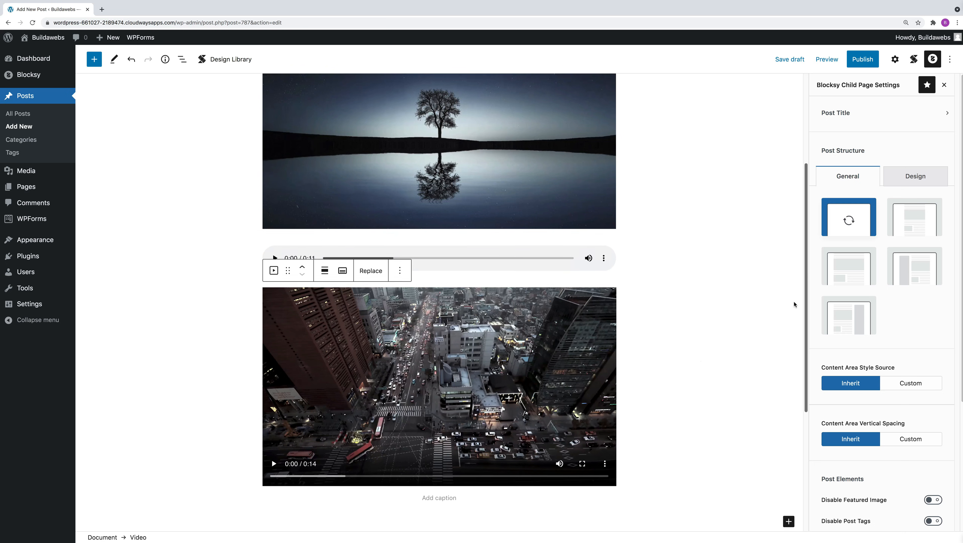
{"action": "scroll", "coordinate": [782, 346], "scroll_direction": "down", "scroll_amount": 2}
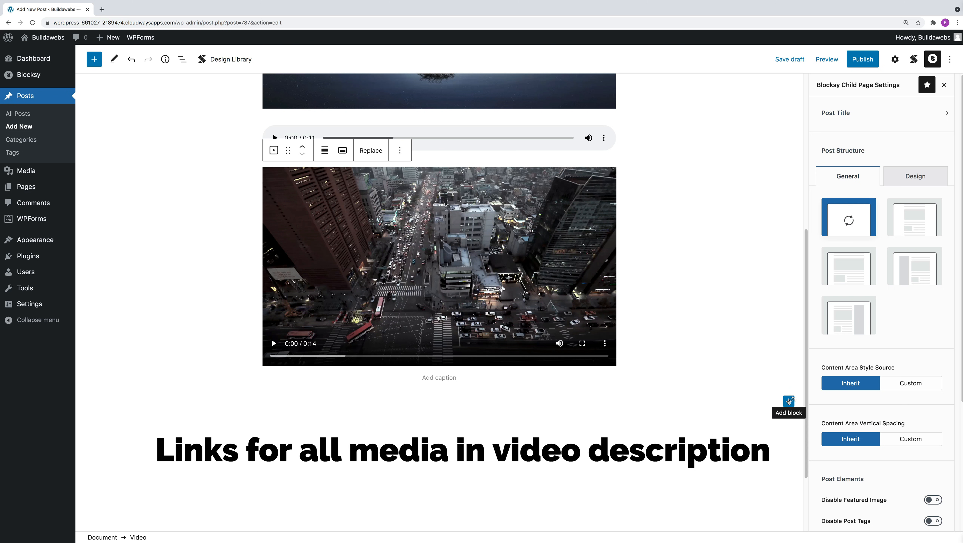
{"action": "left_click", "coordinate": [789, 402]}
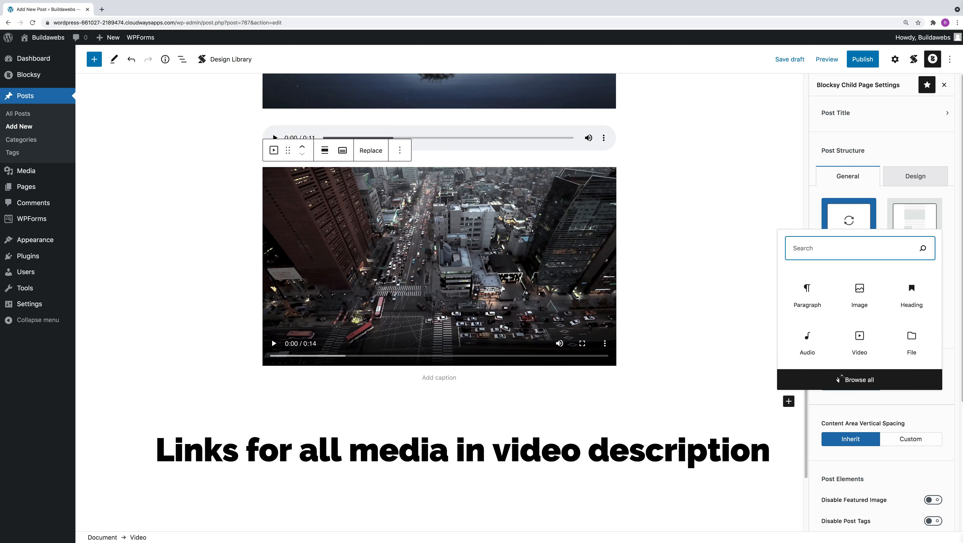
{"action": "left_click", "coordinate": [837, 378]}
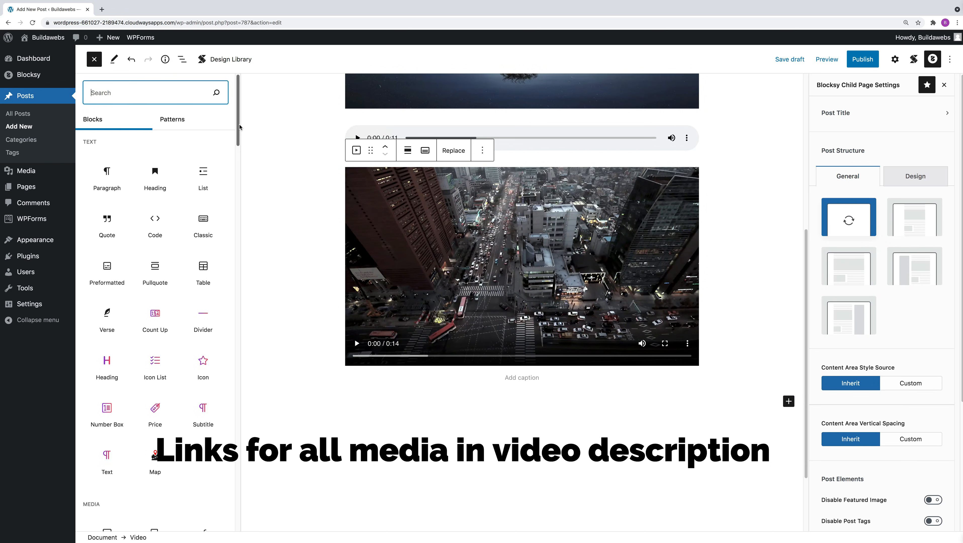
{"action": "scroll", "coordinate": [154, 370], "scroll_direction": "down", "scroll_amount": 6}
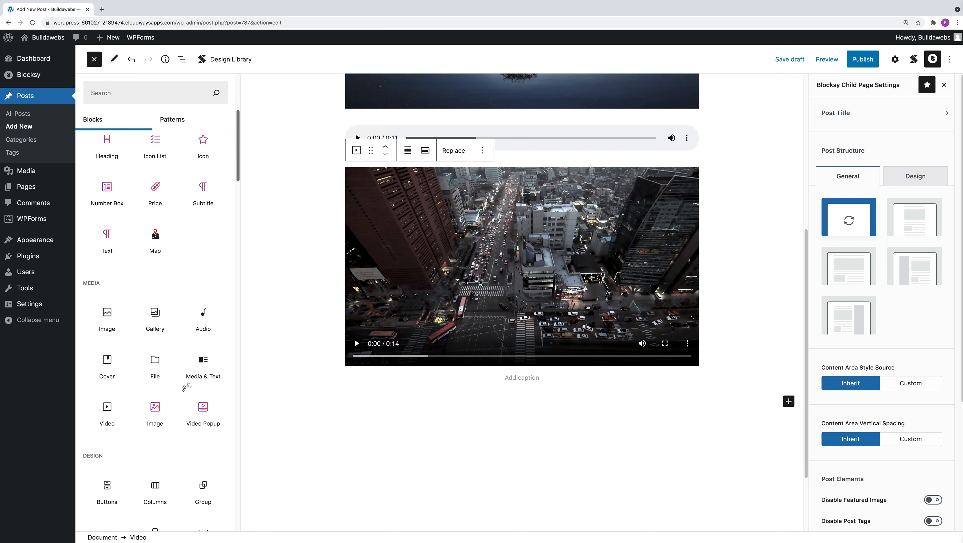
{"action": "left_click", "coordinate": [154, 371]}
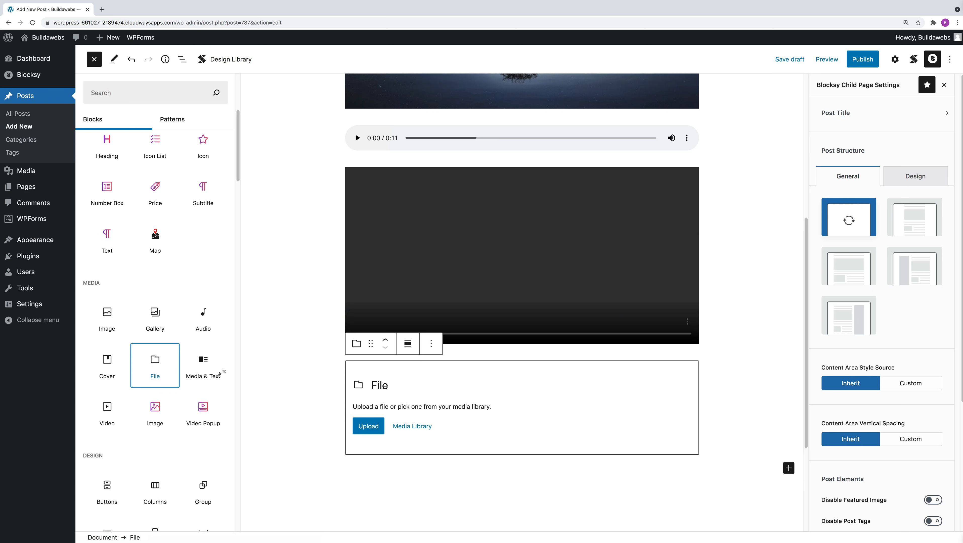
Step: Fill the File block with file-sample_150kB.pdf from the media library
{"action": "left_click", "coordinate": [414, 451]}
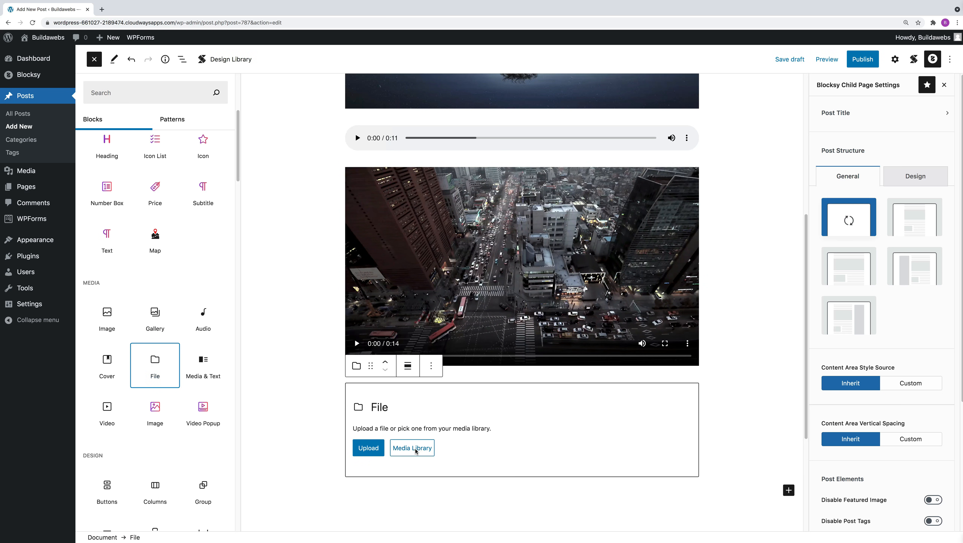
{"action": "left_click", "coordinate": [333, 448]}
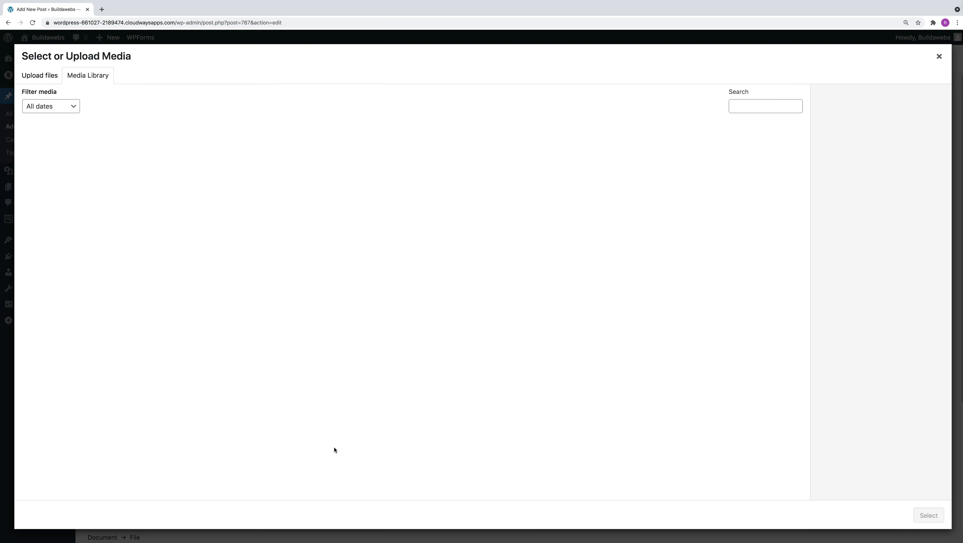
{"action": "left_click", "coordinate": [61, 152]}
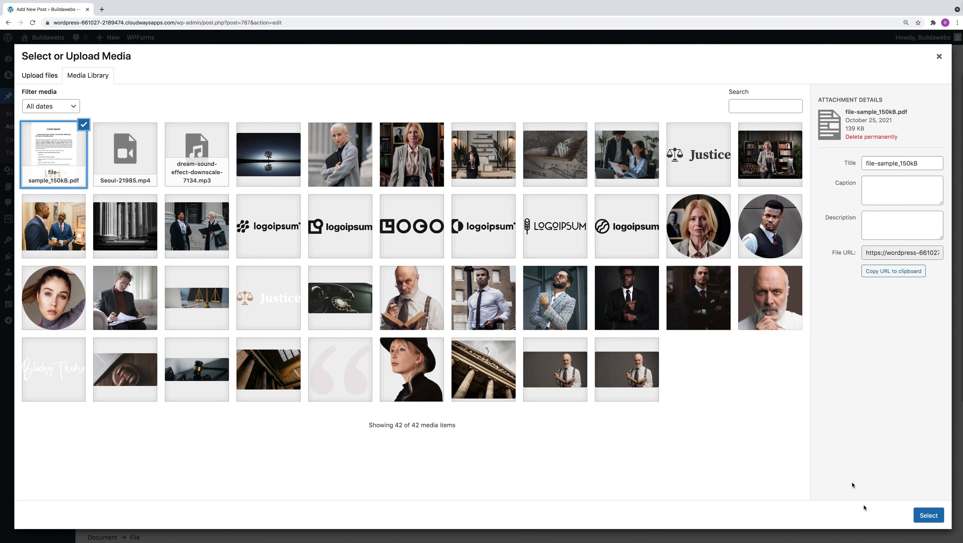
{"action": "left_click", "coordinate": [933, 523]}
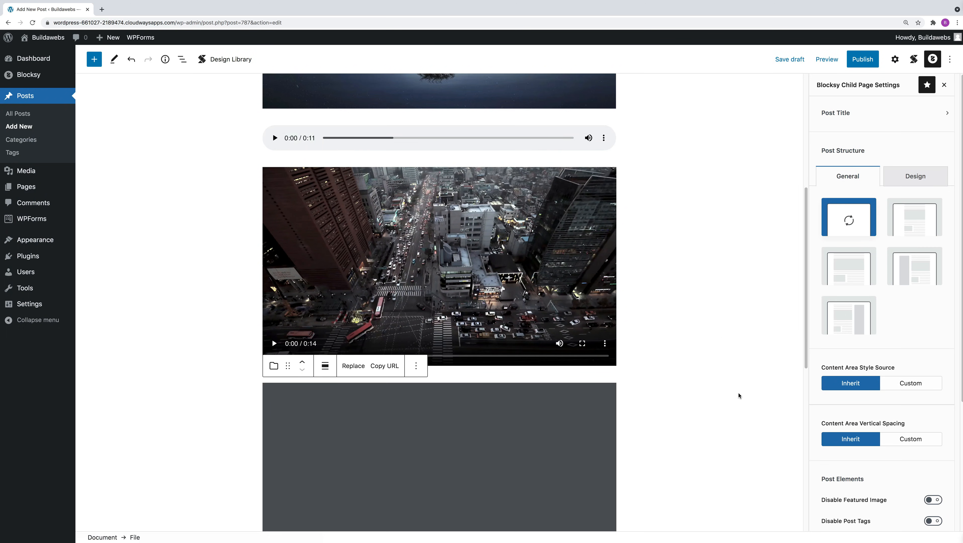
Step: Look through the pages of the embedded file-sample_150kB.pdf in the post editor using its page thumbnails
{"action": "scroll", "coordinate": [789, 346], "scroll_direction": "down", "scroll_amount": 3}
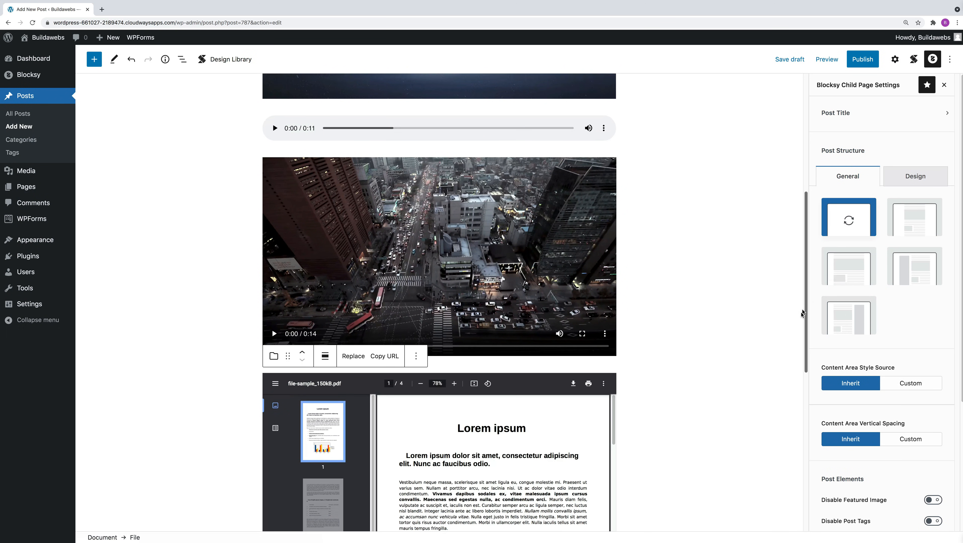
{"action": "scroll", "coordinate": [787, 351], "scroll_direction": "down", "scroll_amount": 3}
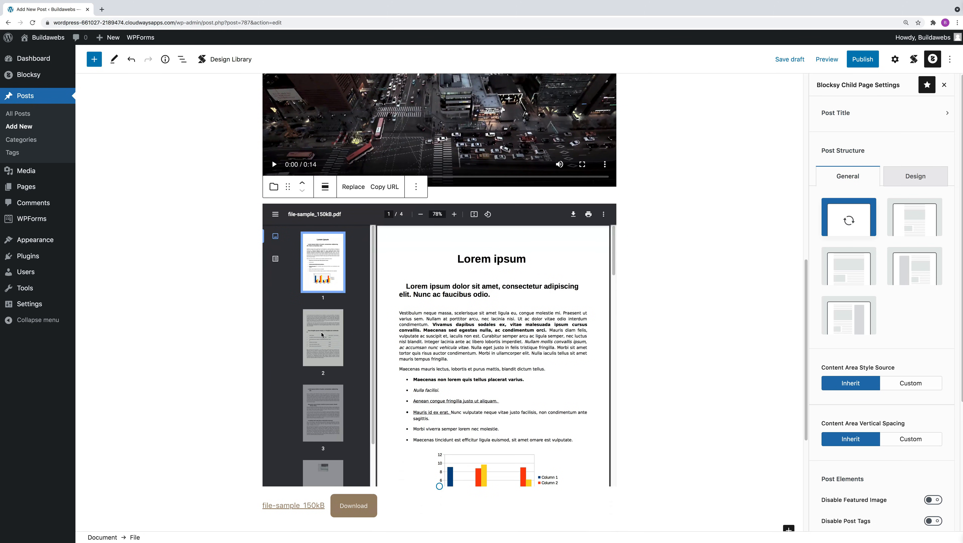
{"action": "left_click", "coordinate": [323, 337]}
{"action": "left_click", "coordinate": [319, 400]}
{"action": "left_click", "coordinate": [329, 471]}
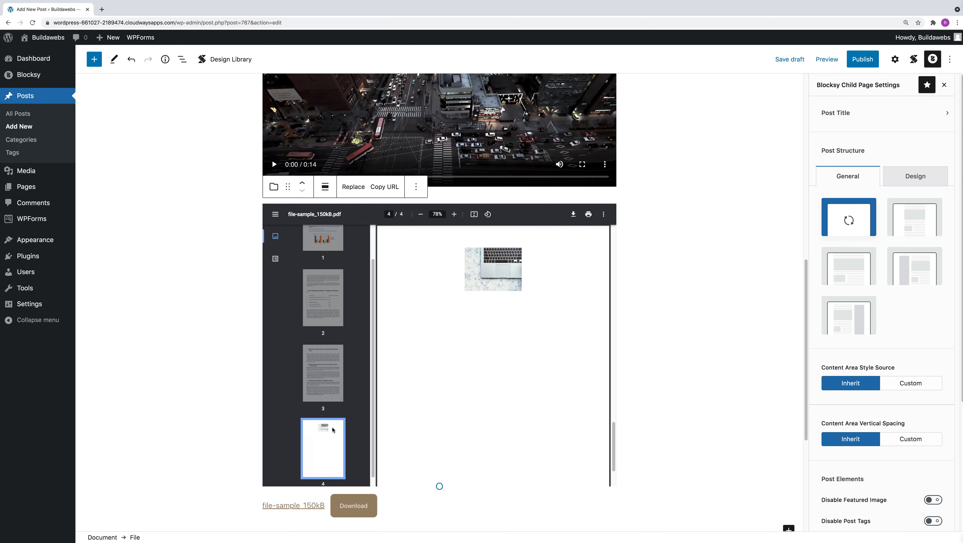
{"action": "left_click", "coordinate": [336, 398]}
{"action": "left_click", "coordinate": [323, 298]}
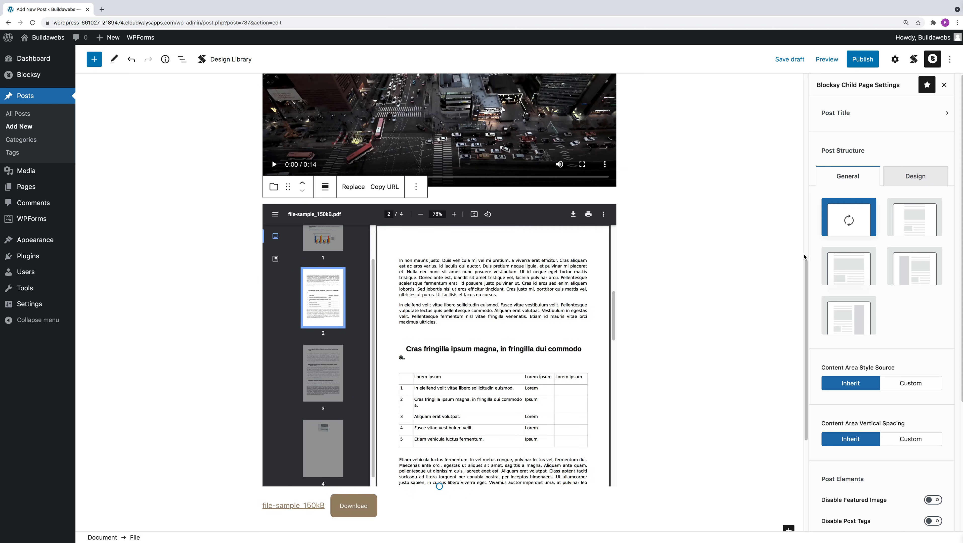
Step: Save the post as a draft and open its preview in a new tab
{"action": "scroll", "coordinate": [808, 248], "scroll_direction": "up", "scroll_amount": 2}
{"action": "scroll", "coordinate": [809, 248], "scroll_direction": "up", "scroll_amount": 10}
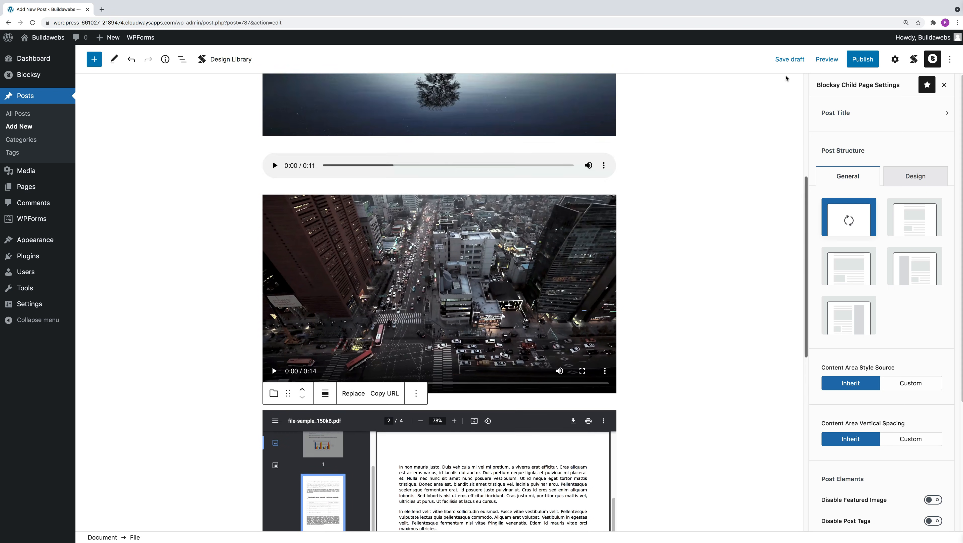
{"action": "left_click", "coordinate": [790, 60]}
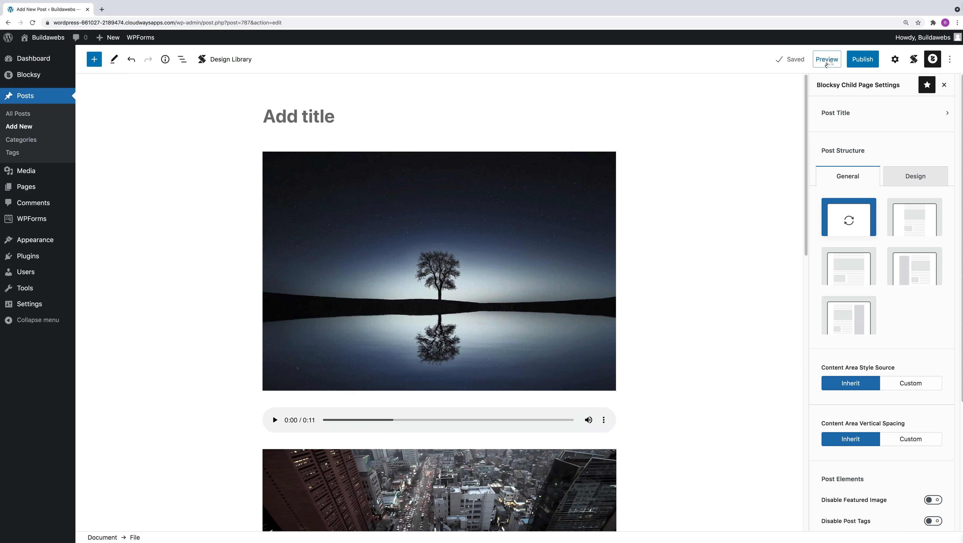
{"action": "left_click", "coordinate": [827, 60]}
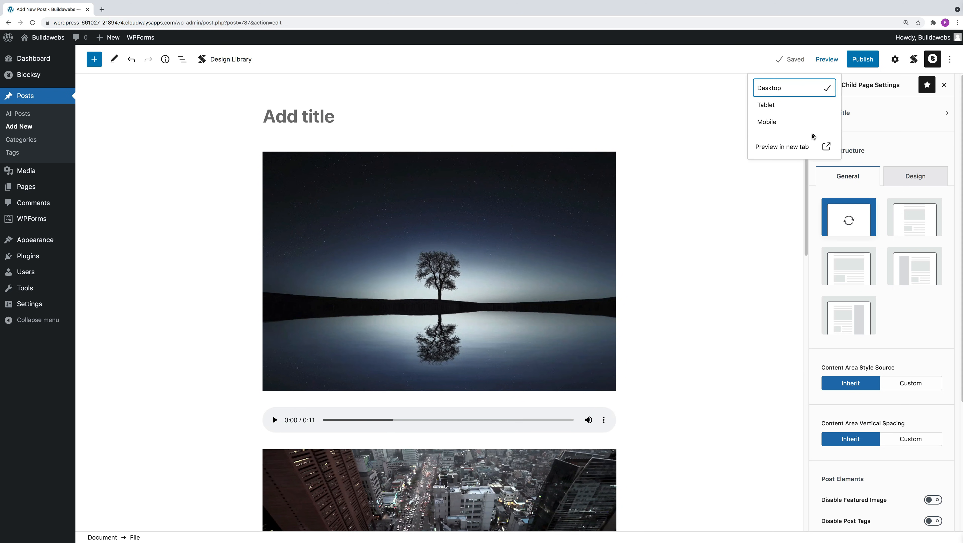
{"action": "left_click", "coordinate": [790, 147]}
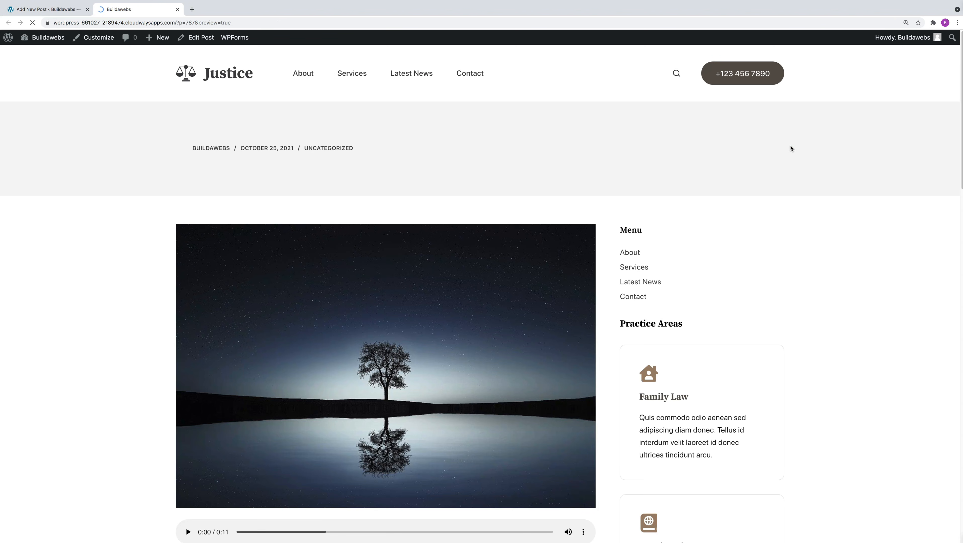
Step: Check the image in the post preview and briefly play the audio and video to test them
{"action": "scroll", "coordinate": [956, 193], "scroll_direction": "down", "scroll_amount": 3}
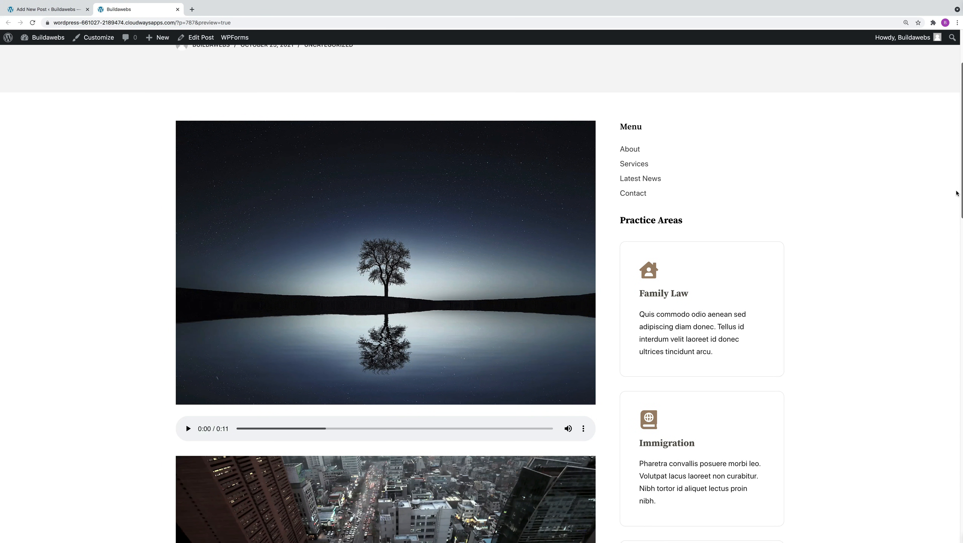
{"action": "scroll", "coordinate": [956, 192], "scroll_direction": "down", "scroll_amount": 4}
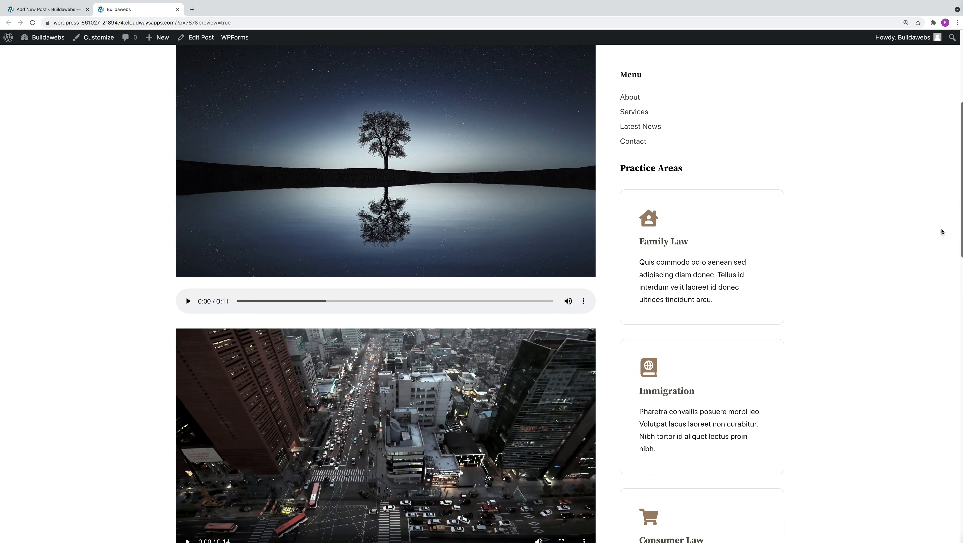
{"action": "left_click", "coordinate": [187, 316]}
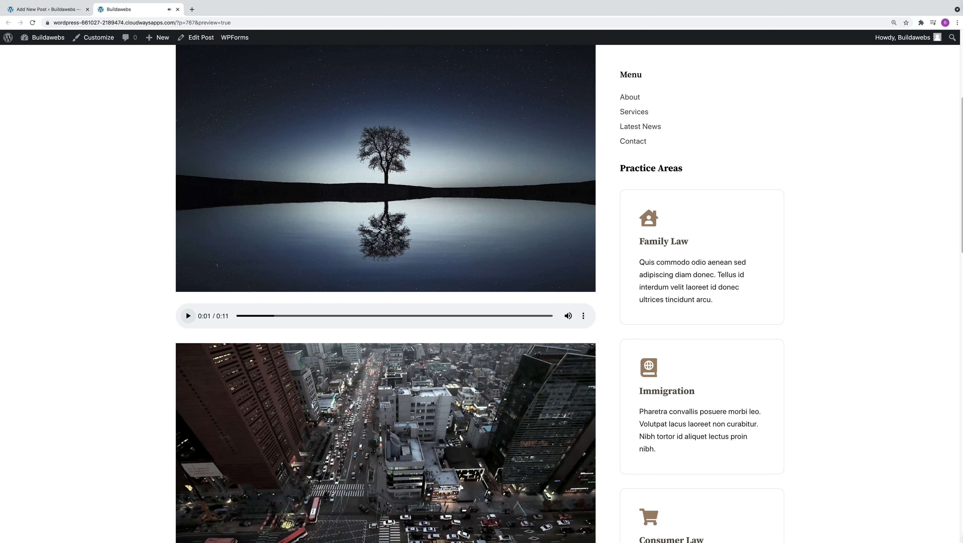
{"action": "scroll", "coordinate": [186, 311], "scroll_direction": "down", "scroll_amount": 5}
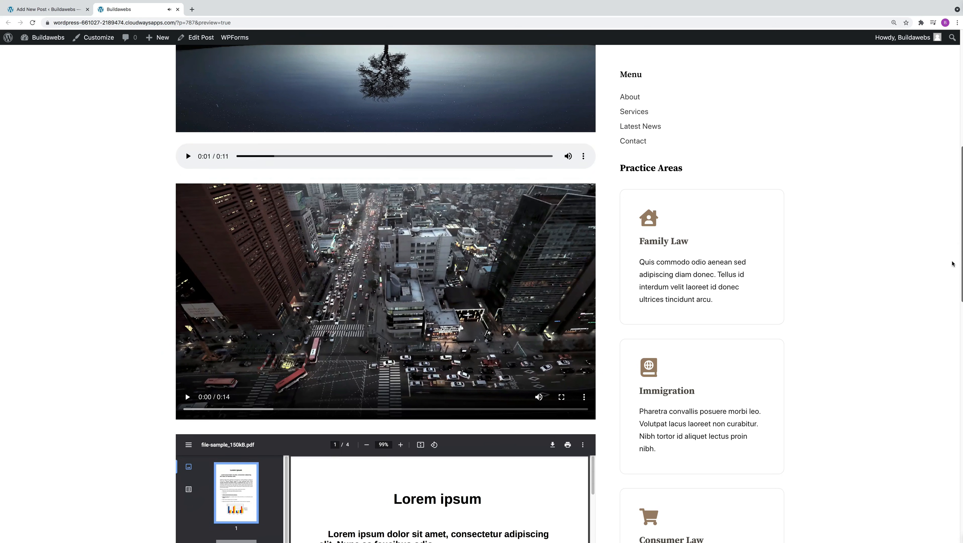
{"action": "left_click", "coordinate": [186, 389]}
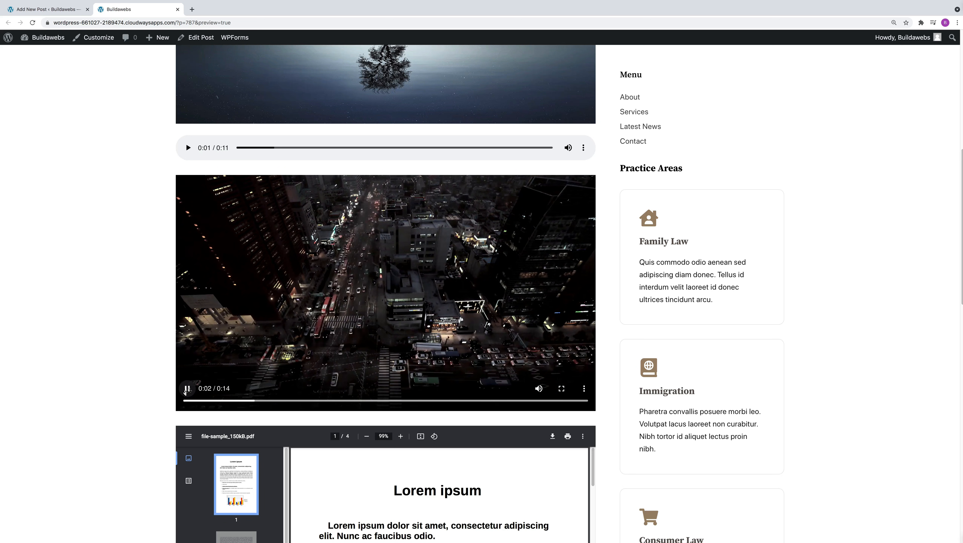
{"action": "left_click", "coordinate": [186, 390]}
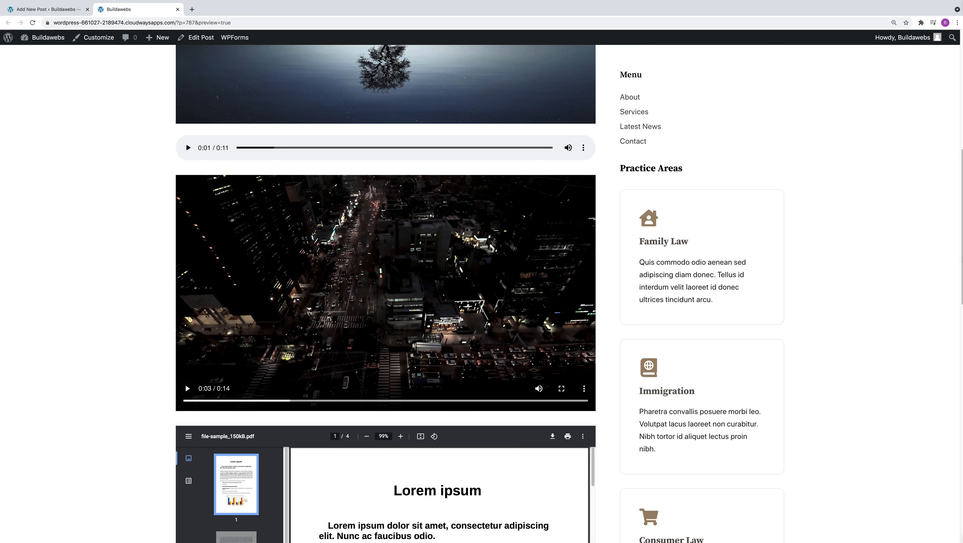
Step: Examine the embedded PDF in the post preview, reading through its pages and checking the viewer's additional options
{"action": "scroll", "coordinate": [939, 323], "scroll_direction": "down", "scroll_amount": 6}
{"action": "scroll", "coordinate": [913, 334], "scroll_direction": "down", "scroll_amount": 1}
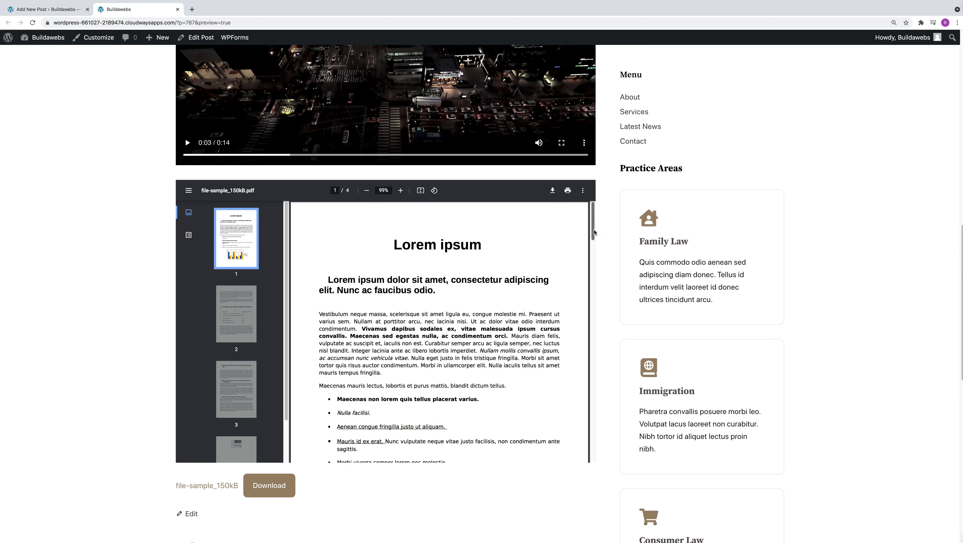
{"action": "scroll", "coordinate": [581, 279], "scroll_direction": "down", "scroll_amount": 5}
{"action": "scroll", "coordinate": [578, 296], "scroll_direction": "down", "scroll_amount": 15}
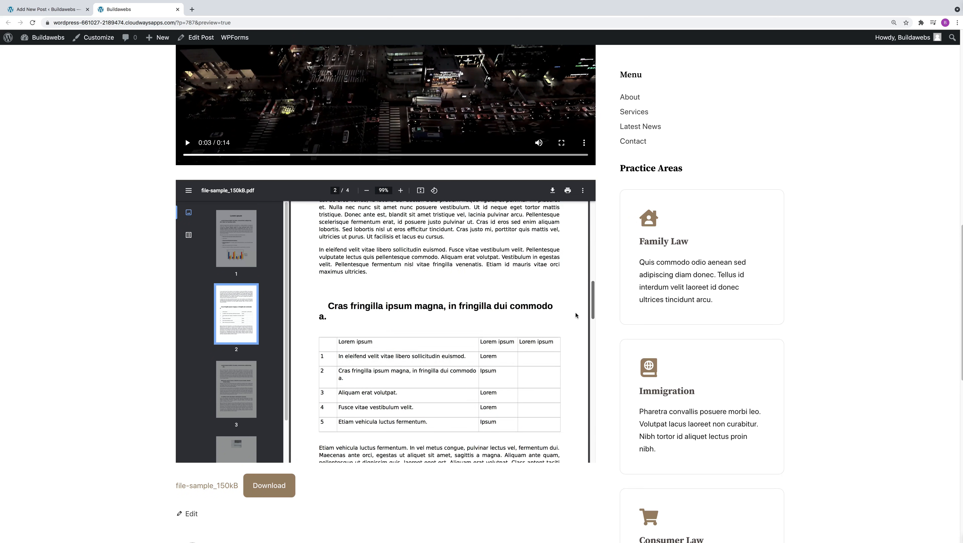
{"action": "scroll", "coordinate": [575, 263], "scroll_direction": "up", "scroll_amount": 20}
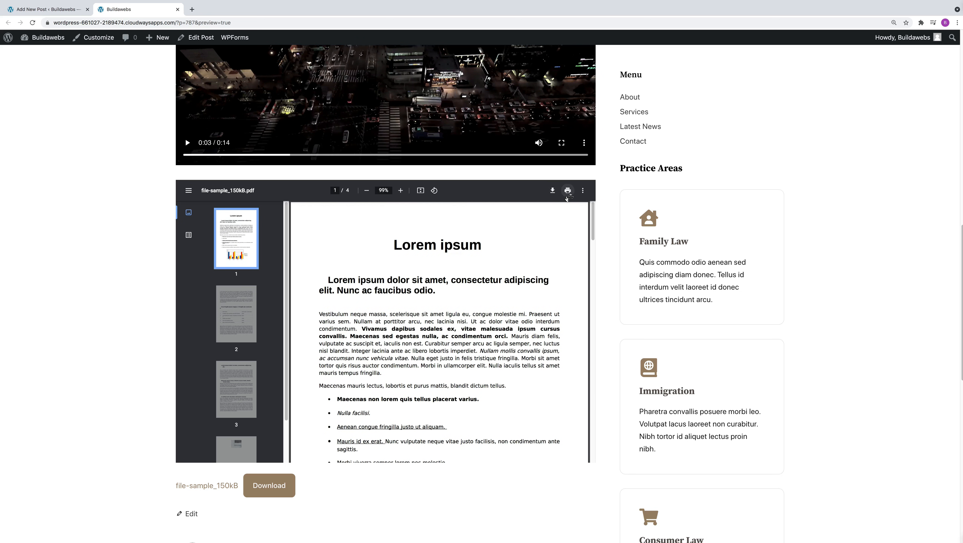
{"action": "left_click", "coordinate": [582, 191]}
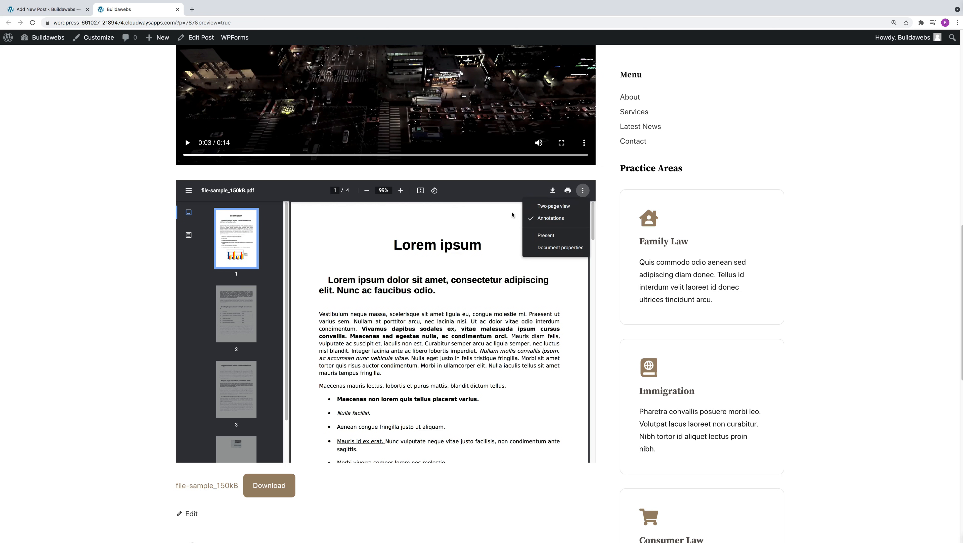
{"action": "left_click", "coordinate": [500, 209]}
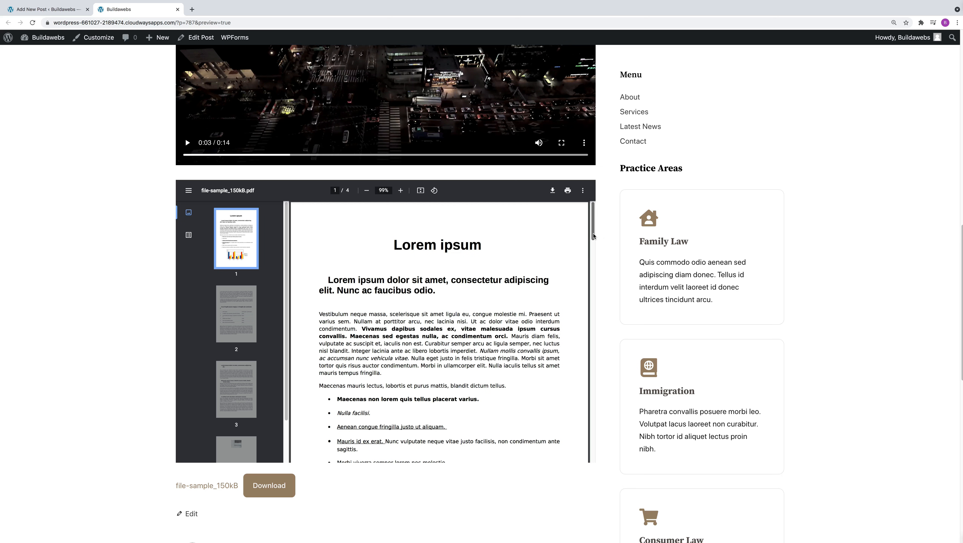
{"action": "scroll", "coordinate": [593, 236], "scroll_direction": "down", "scroll_amount": 3}
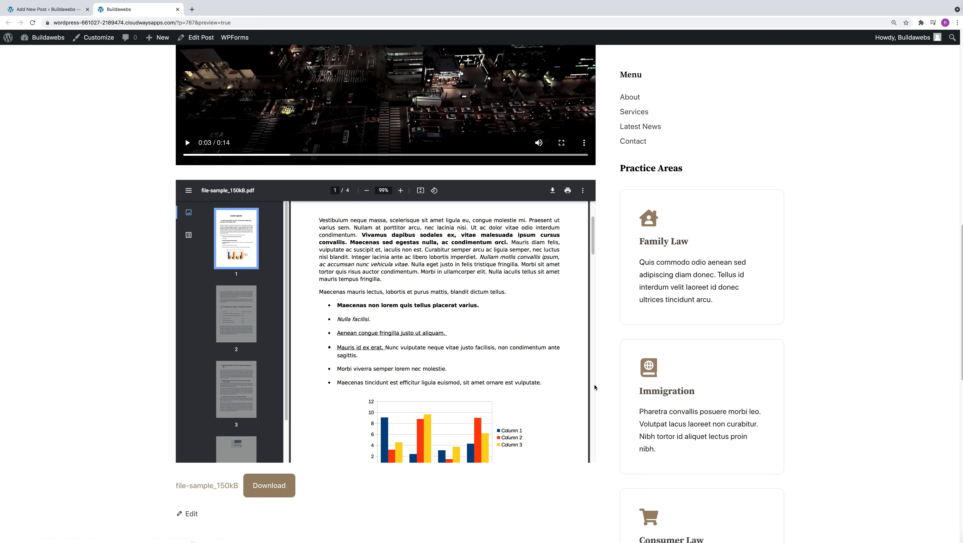
Step: Close the post preview and remove the lone-tree Image block from the post
{"action": "key", "text": "ctrl+w"}
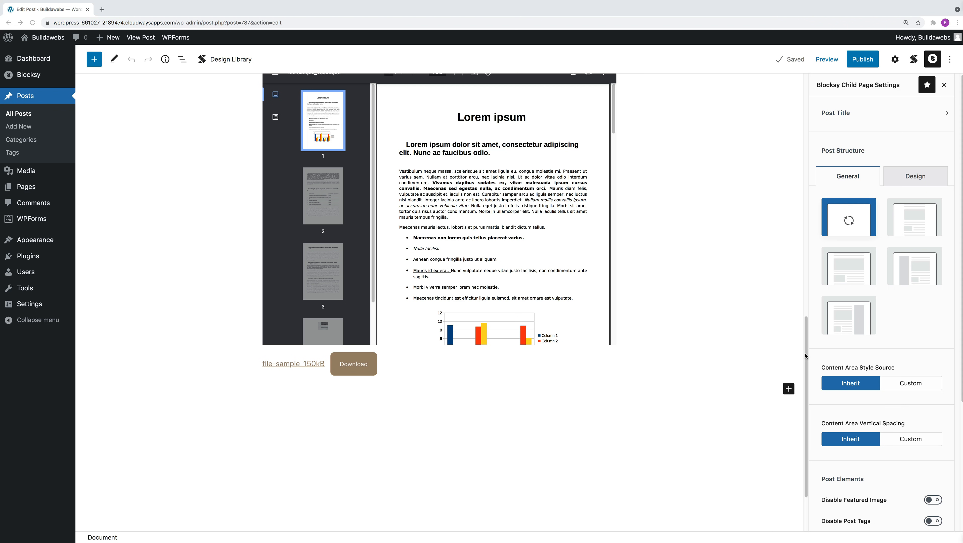
{"action": "scroll", "coordinate": [805, 355], "scroll_direction": "up", "scroll_amount": 15}
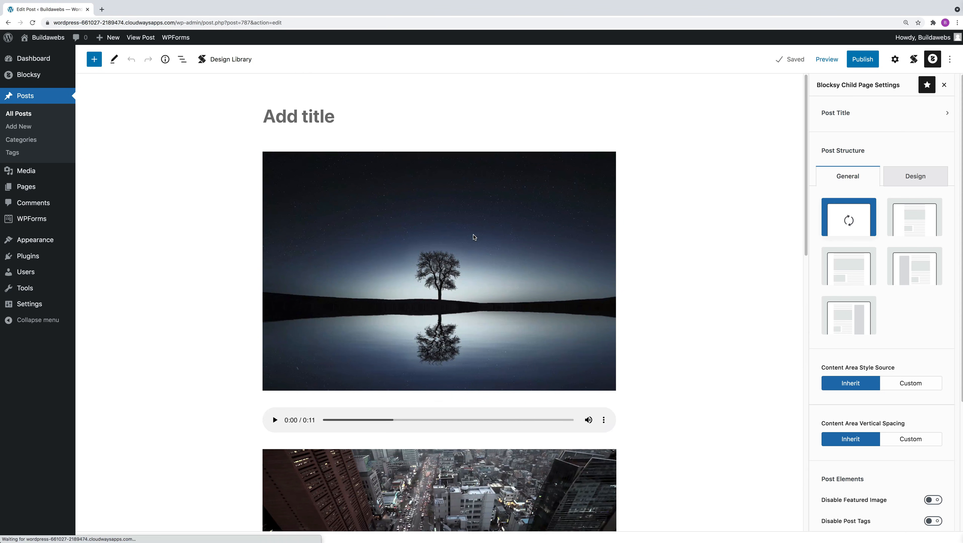
{"action": "left_click", "coordinate": [474, 237]}
{"action": "left_click", "coordinate": [451, 138]}
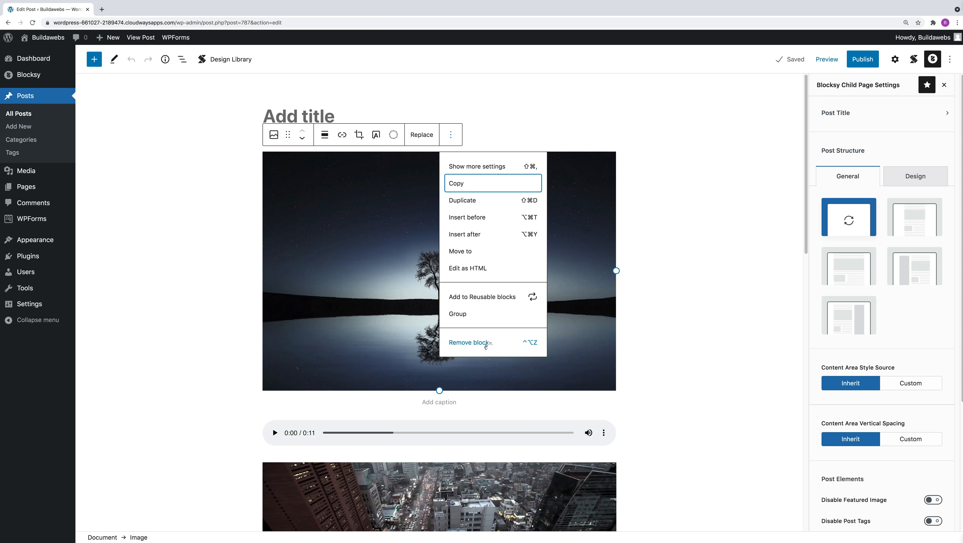
{"action": "left_click", "coordinate": [485, 344]}
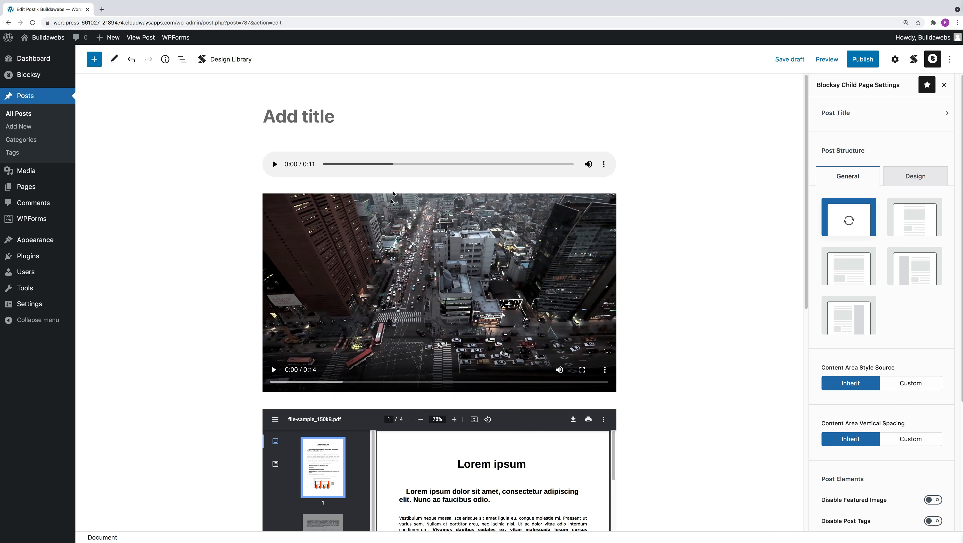
Step: Select the Audio, Video and PDF File blocks together and remove them all from the post
{"action": "left_click", "coordinate": [387, 156]}
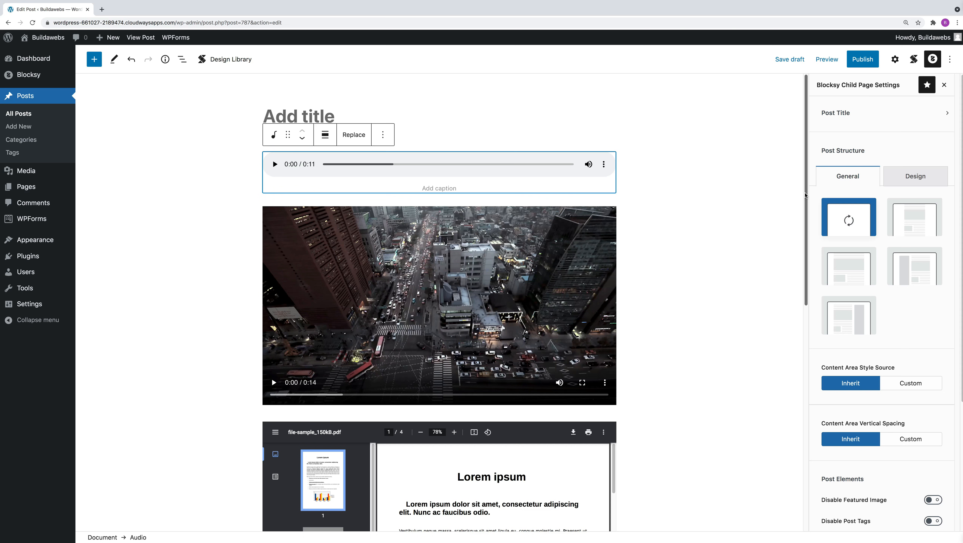
{"action": "scroll", "coordinate": [799, 266], "scroll_direction": "down", "scroll_amount": 5}
{"action": "scroll", "coordinate": [791, 397], "scroll_direction": "down", "scroll_amount": 5}
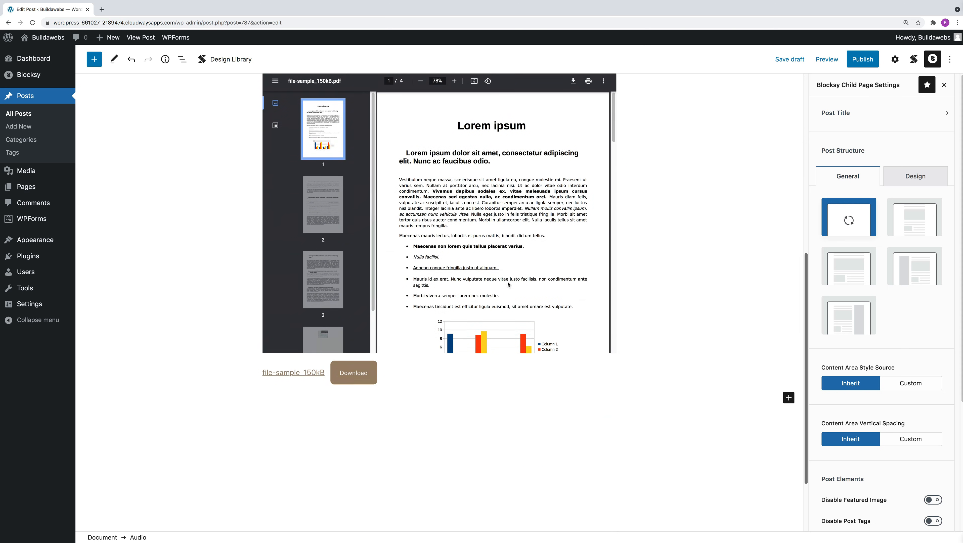
{"action": "left_click", "coordinate": [466, 246]}
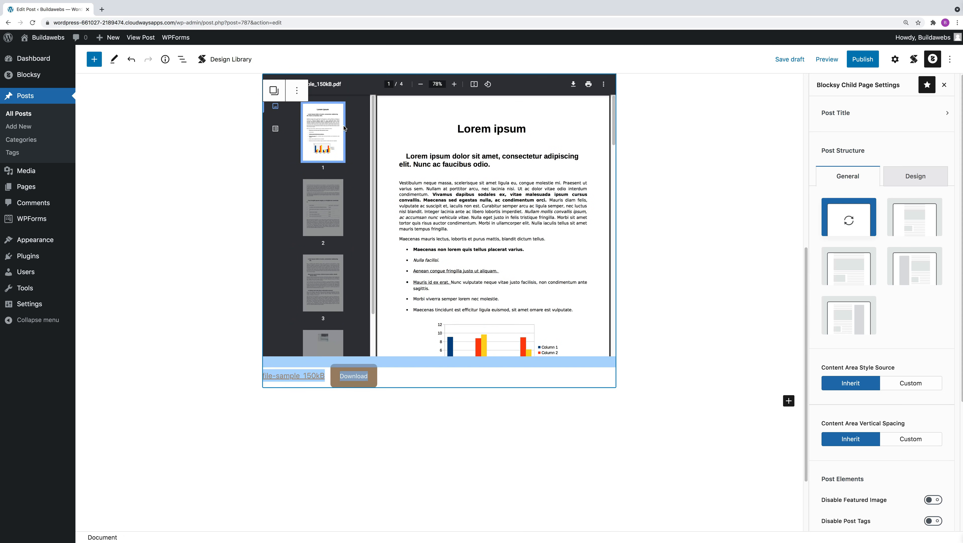
{"action": "left_click", "coordinate": [297, 92]}
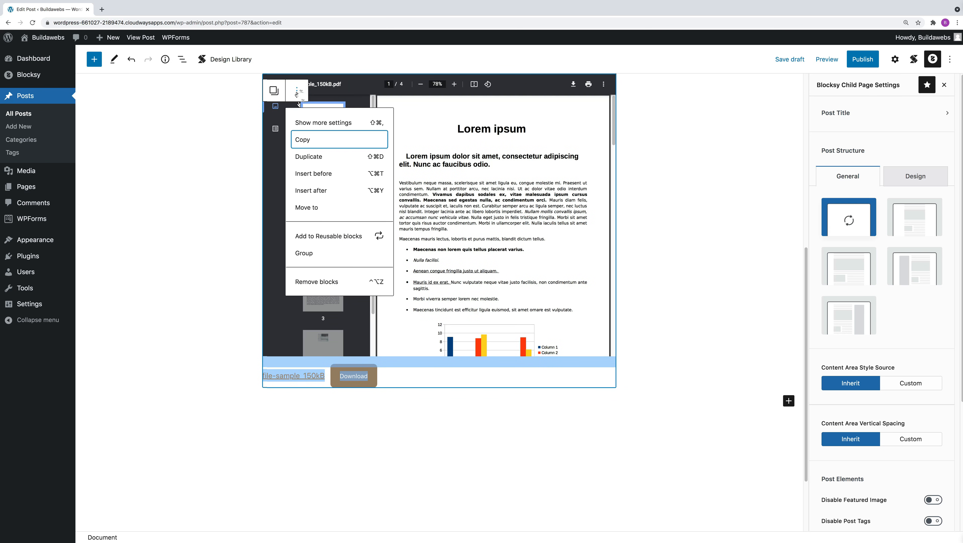
{"action": "left_click", "coordinate": [330, 283]}
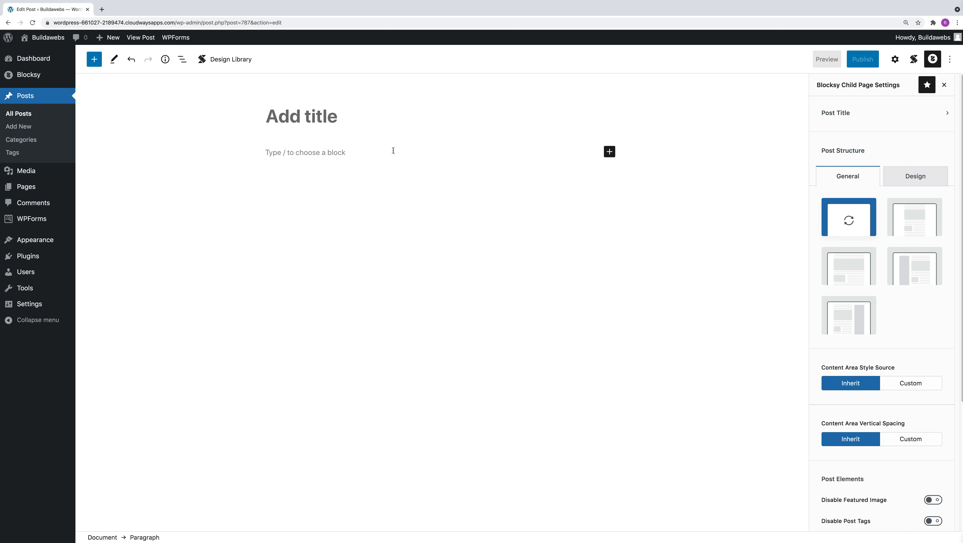
Step: Browse the full list of blocks and add the standard media Image block to the empty post
{"action": "left_click", "coordinate": [609, 152]}
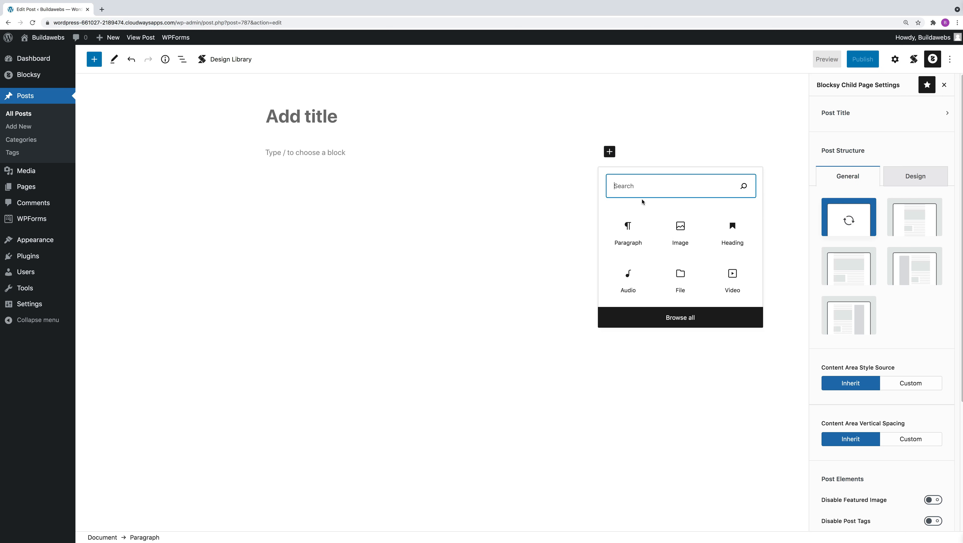
{"action": "type", "text": "i"}
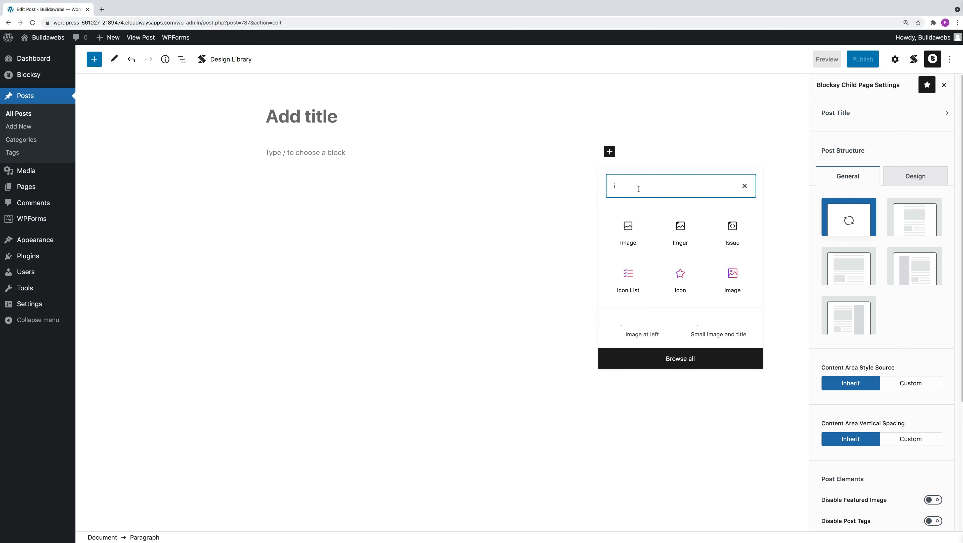
{"action": "left_click", "coordinate": [677, 409]}
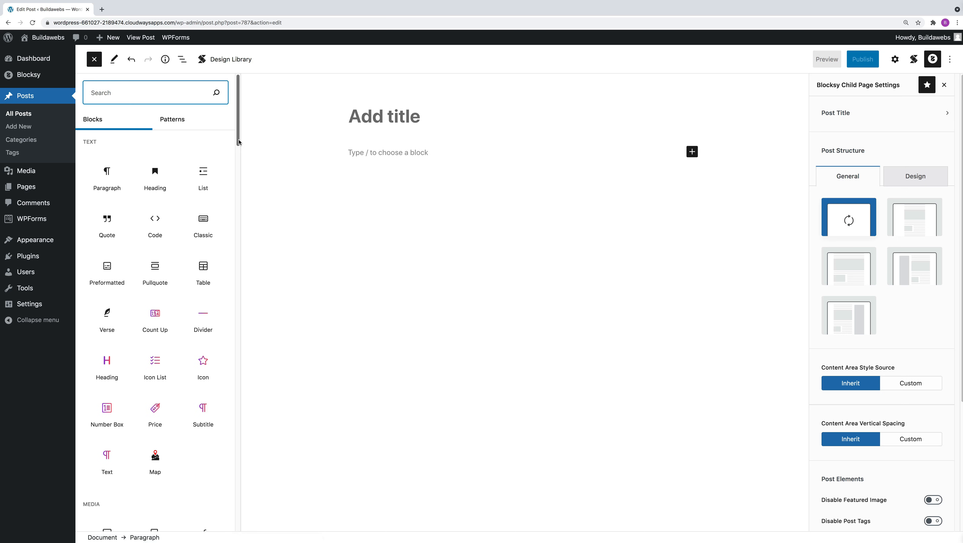
{"action": "scroll", "coordinate": [238, 185], "scroll_direction": "down", "scroll_amount": 5}
{"action": "scroll", "coordinate": [238, 185], "scroll_direction": "down", "scroll_amount": 2}
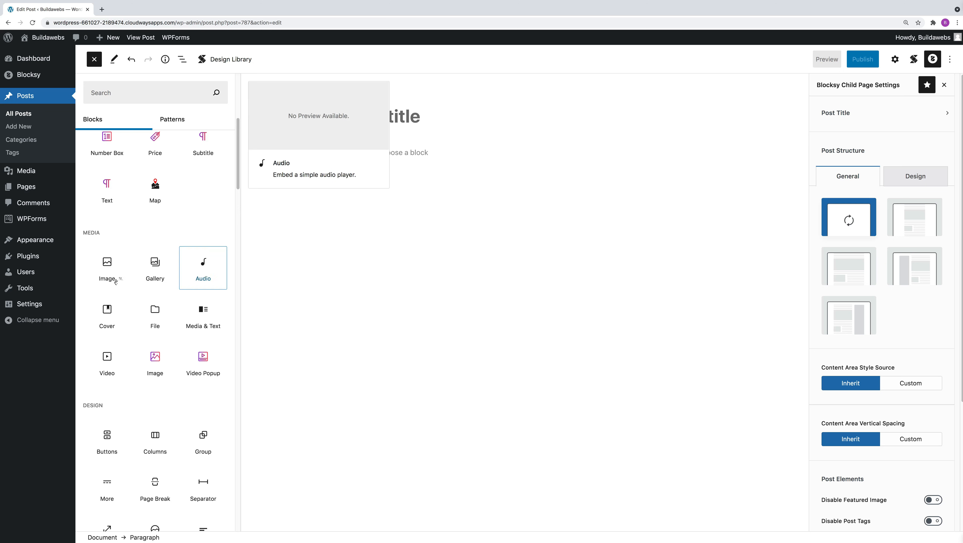
{"action": "left_click", "coordinate": [105, 269]}
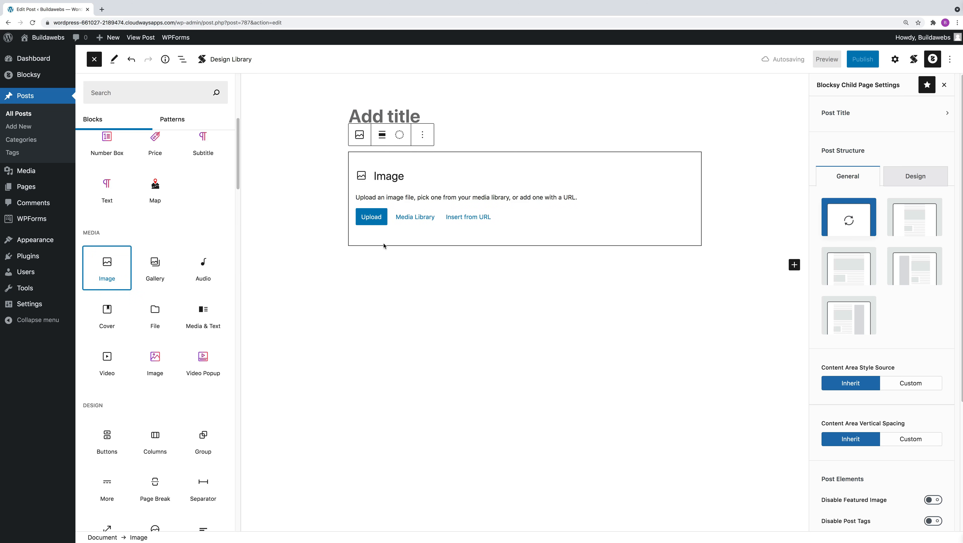
Step: Upload tree-736881_1280.jpg from the Downloads folder into the Image block
{"action": "left_click", "coordinate": [373, 221]}
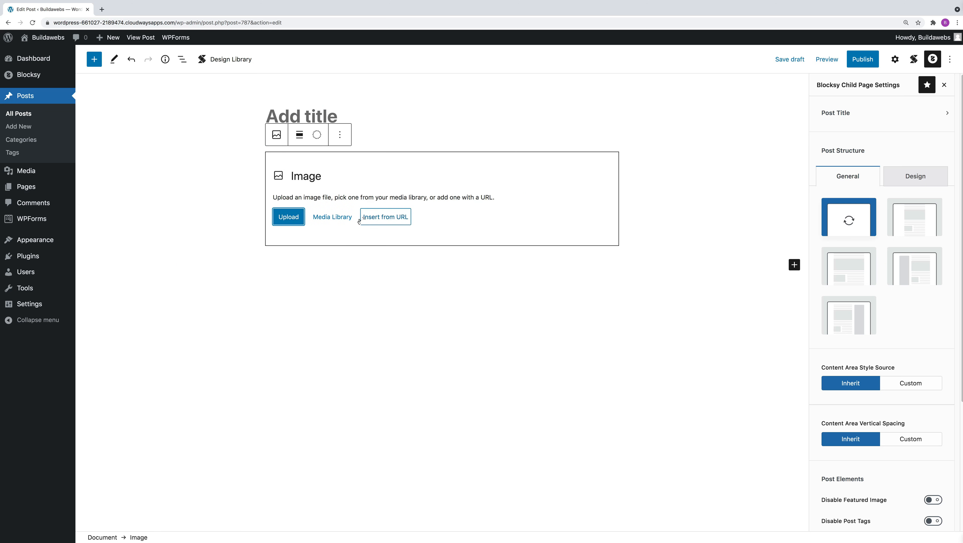
{"action": "left_click", "coordinate": [290, 217]}
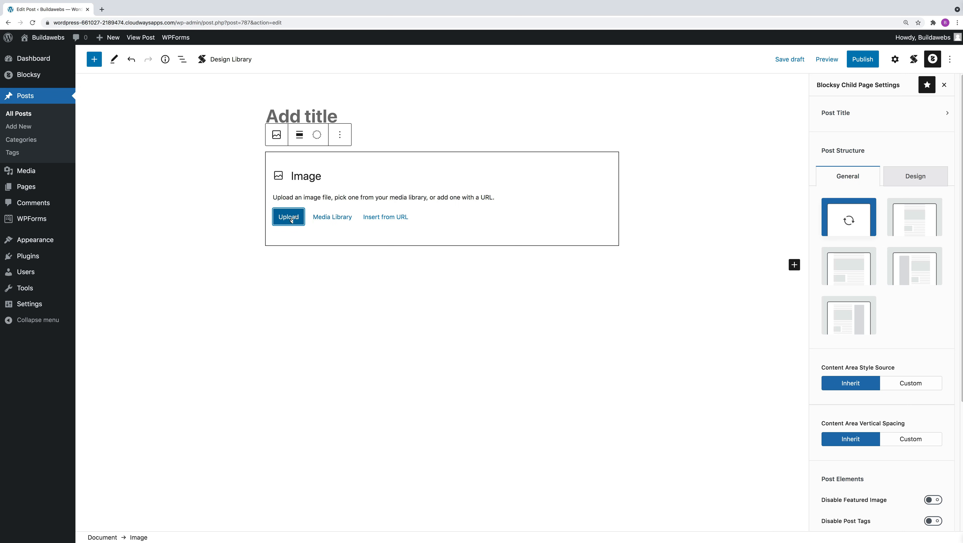
{"action": "left_click", "coordinate": [260, 55]}
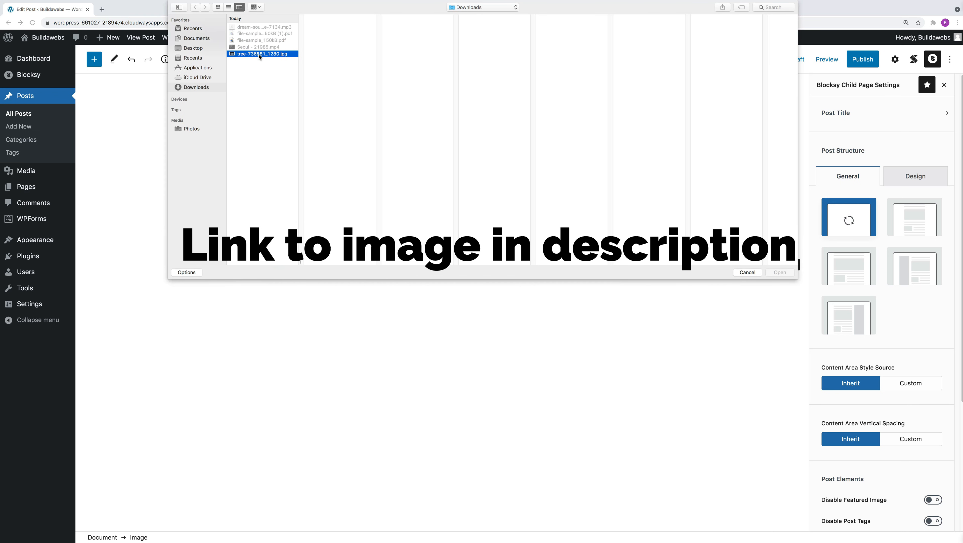
{"action": "left_click", "coordinate": [779, 273]}
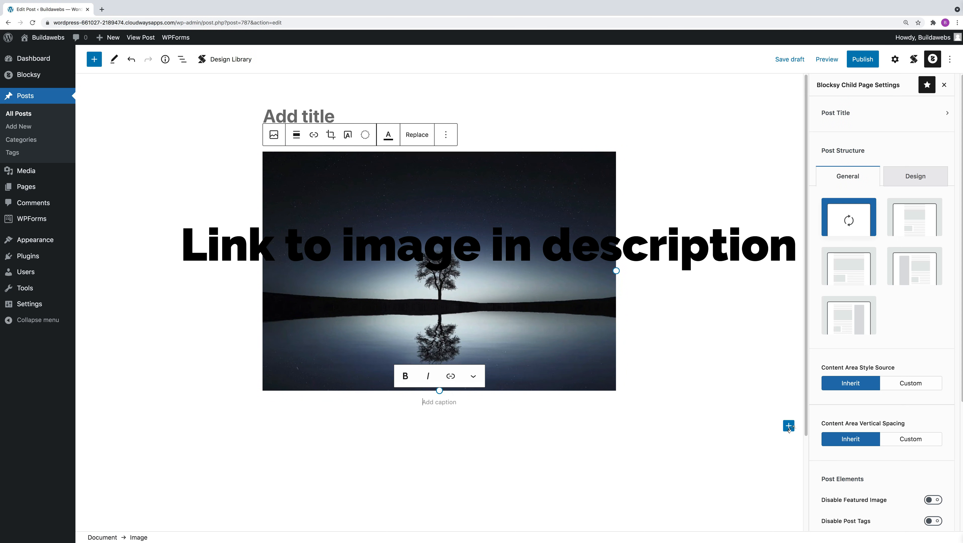
Step: Add an Audio block below the image and upload dream-sound-effect-downscale-7134.mp3 from Downloads into it
{"action": "left_click", "coordinate": [788, 425]}
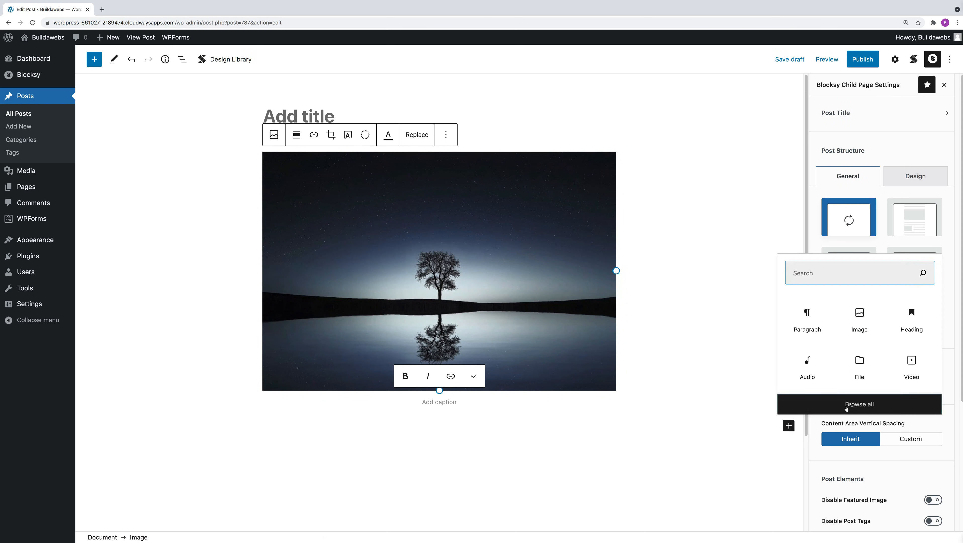
{"action": "left_click", "coordinate": [847, 406]}
{"action": "scroll", "coordinate": [230, 190], "scroll_direction": "down", "scroll_amount": 8}
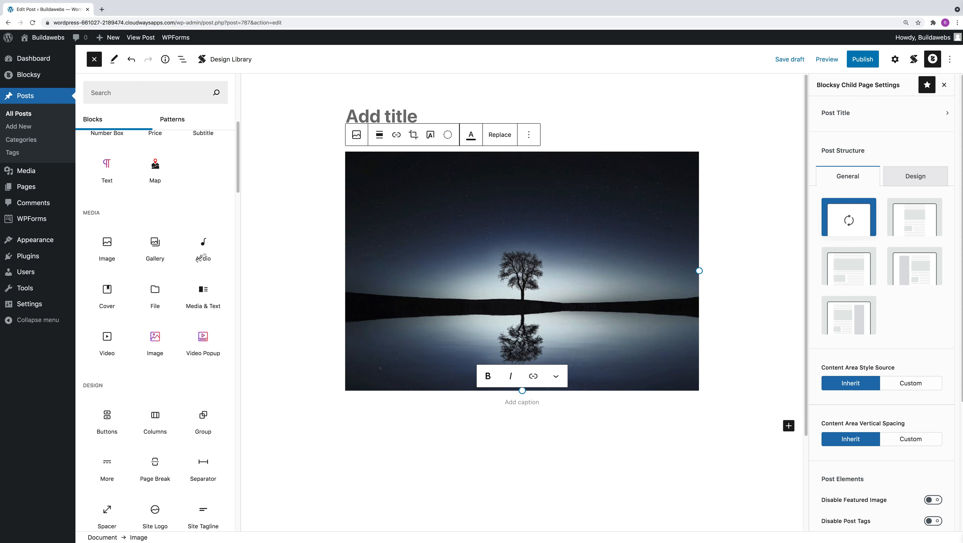
{"action": "left_click", "coordinate": [203, 257]}
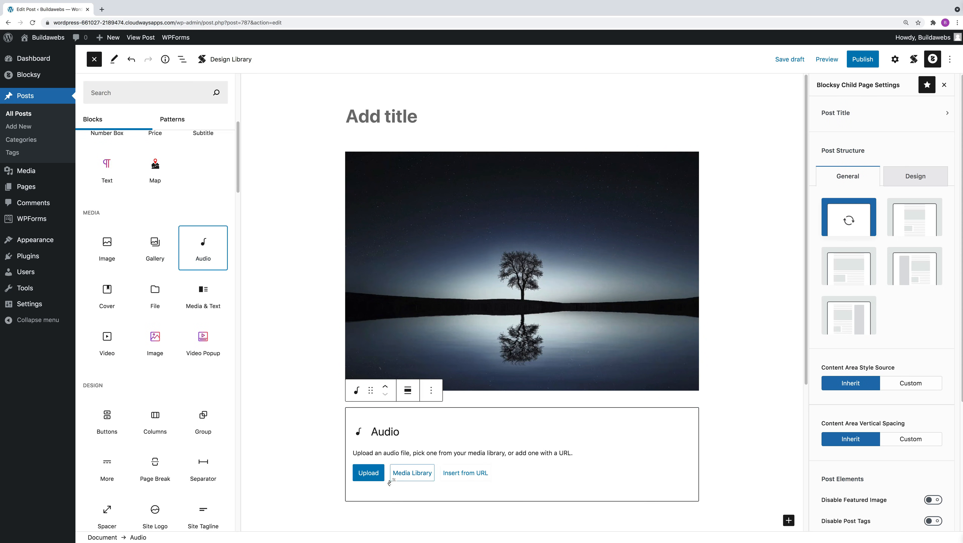
{"action": "left_click", "coordinate": [369, 476]}
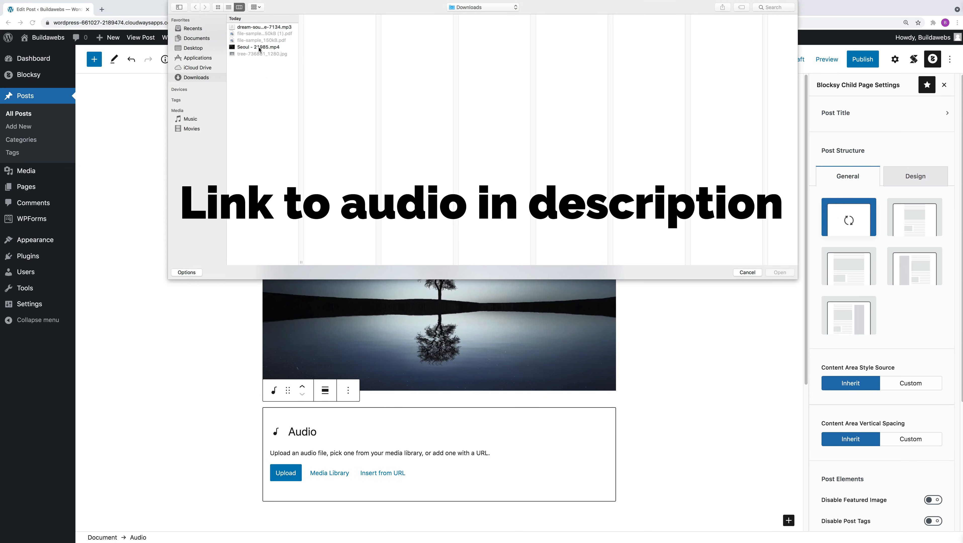
{"action": "left_click", "coordinate": [259, 48]}
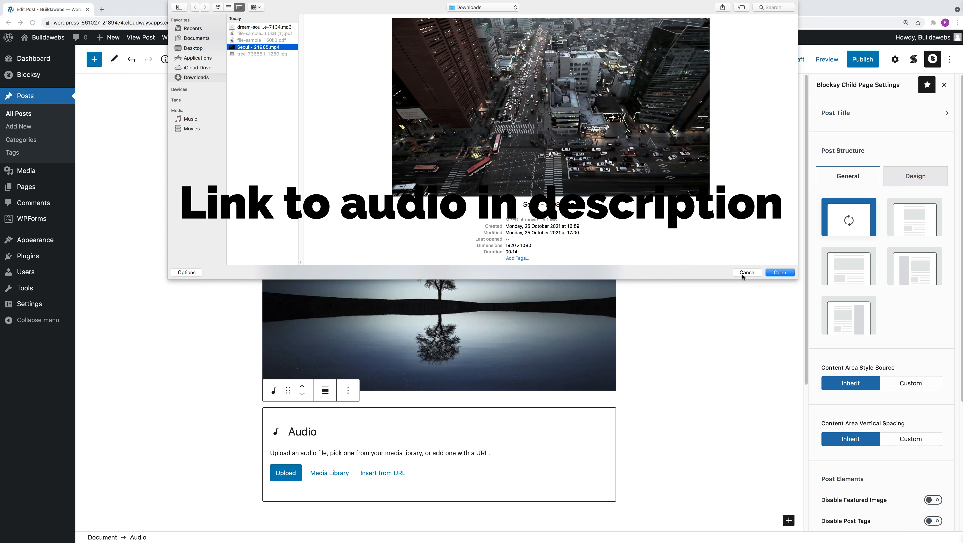
{"action": "left_click", "coordinate": [260, 28]}
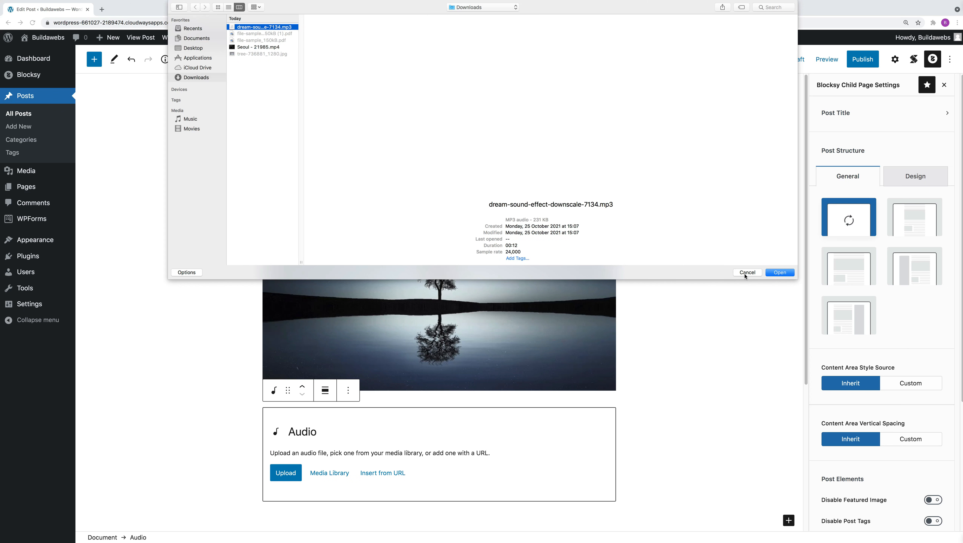
{"action": "left_click", "coordinate": [777, 273]}
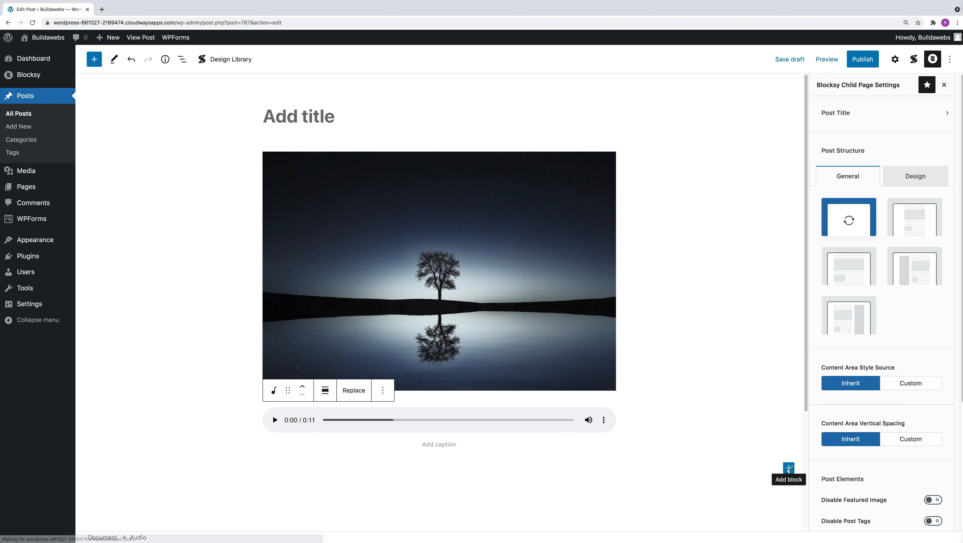
Step: Add a Video block below the audio player and upload Seoul - 21985.mp4 from Downloads into it
{"action": "left_click", "coordinate": [789, 468]}
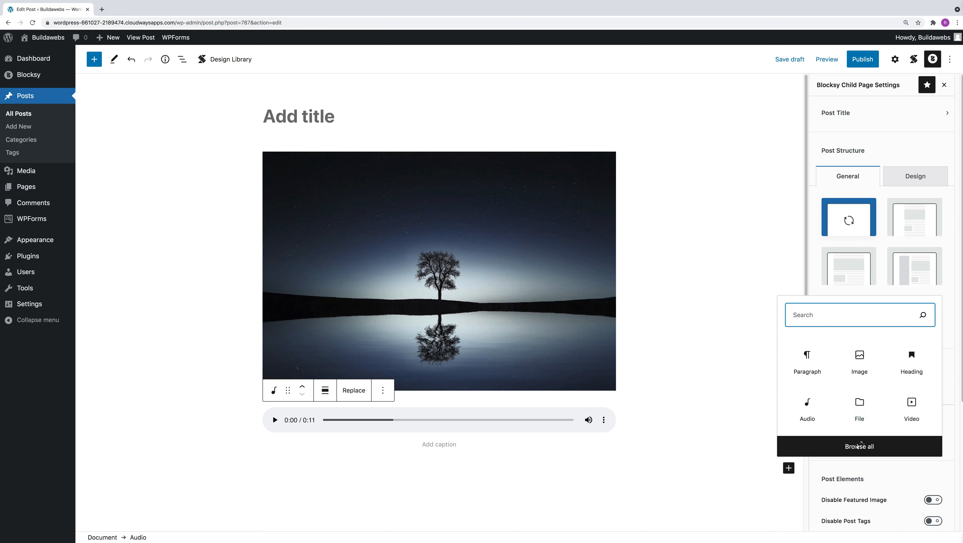
{"action": "left_click", "coordinate": [858, 445]}
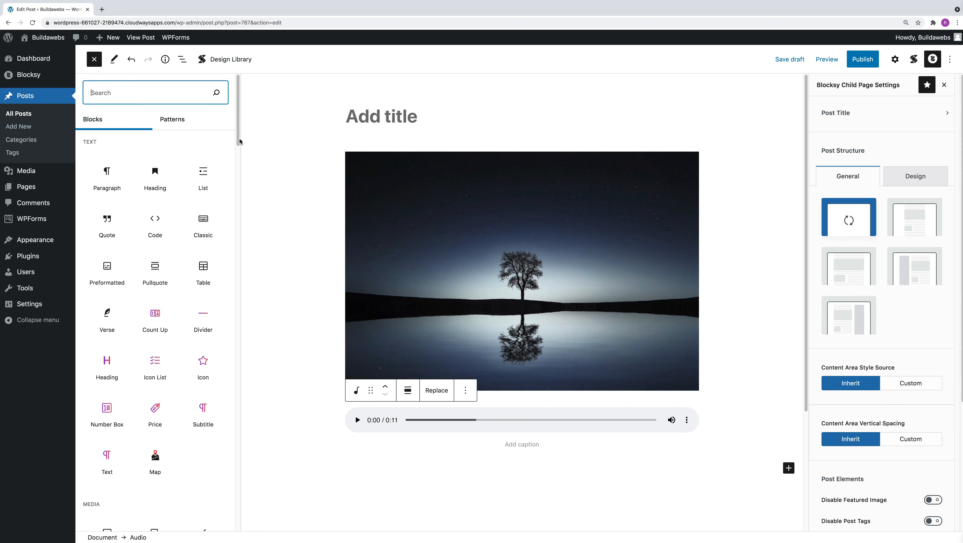
{"action": "scroll", "coordinate": [238, 168], "scroll_direction": "down", "scroll_amount": 2}
{"action": "scroll", "coordinate": [207, 303], "scroll_direction": "down", "scroll_amount": 3}
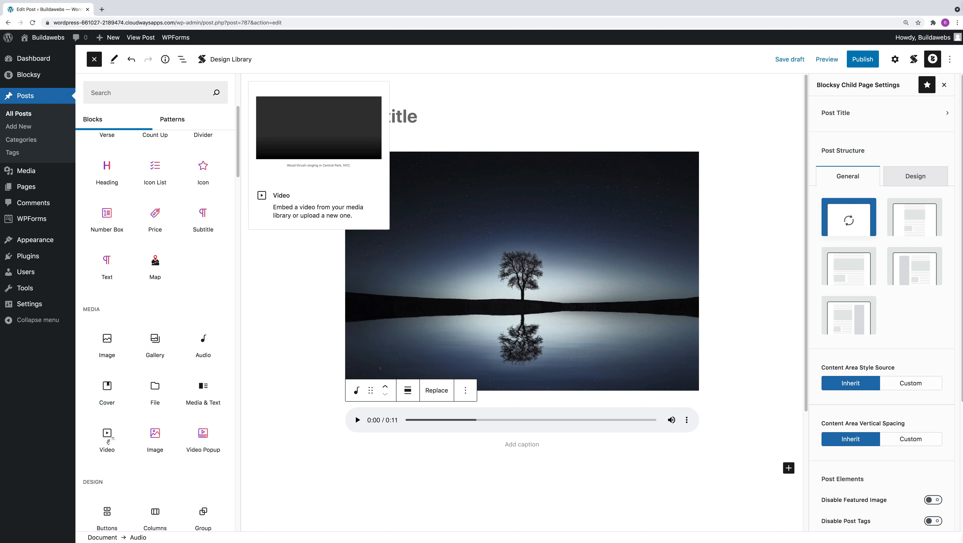
{"action": "left_click", "coordinate": [109, 441]}
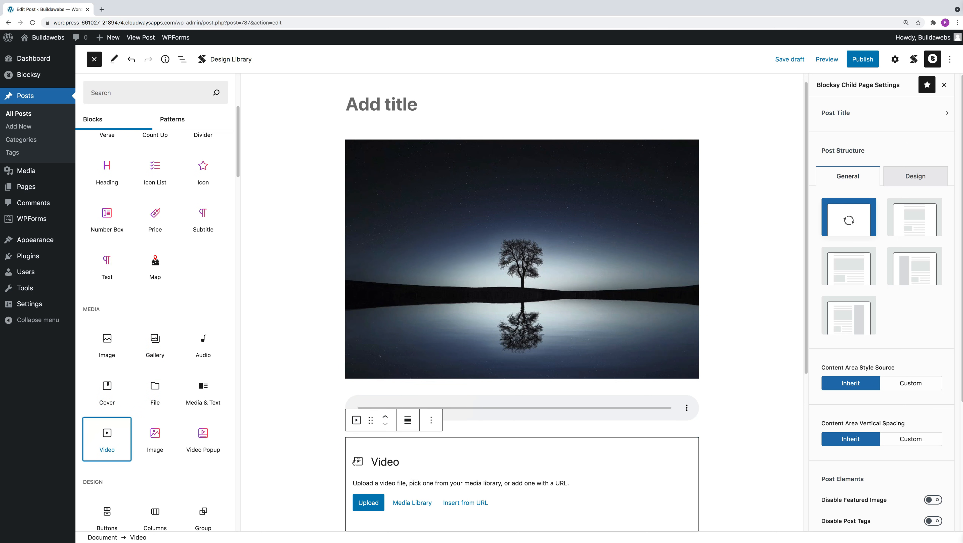
{"action": "left_click", "coordinate": [368, 502]}
{"action": "left_click", "coordinate": [286, 503]}
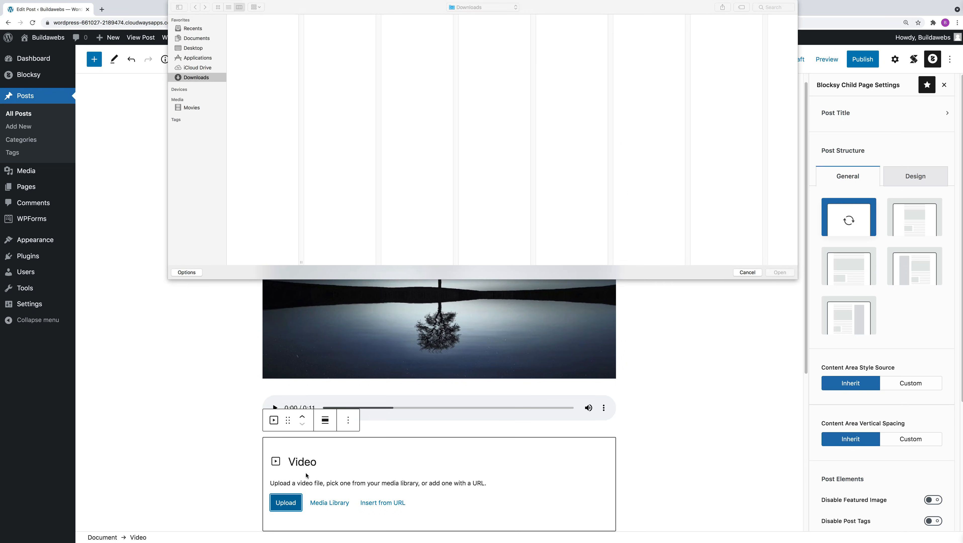
{"action": "left_click", "coordinate": [255, 46]}
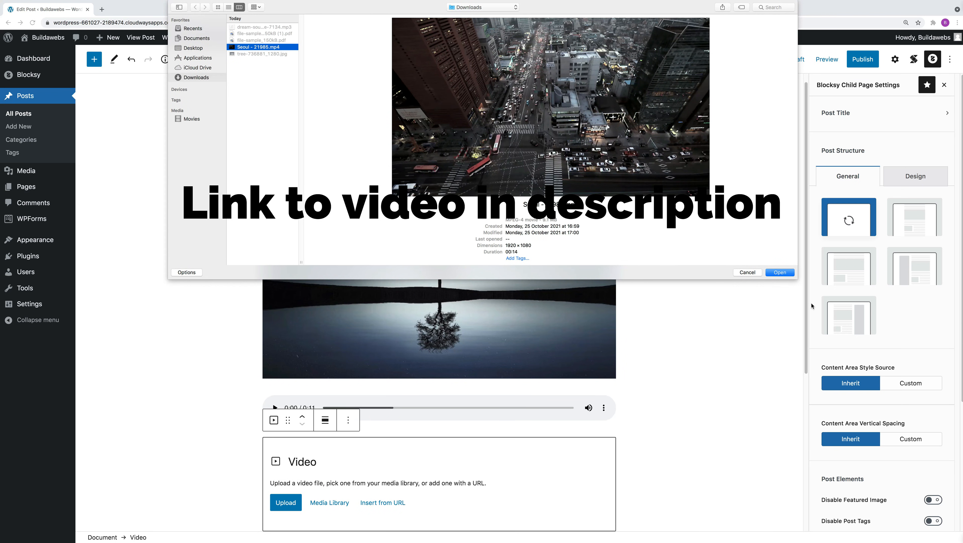
{"action": "left_click", "coordinate": [790, 274]}
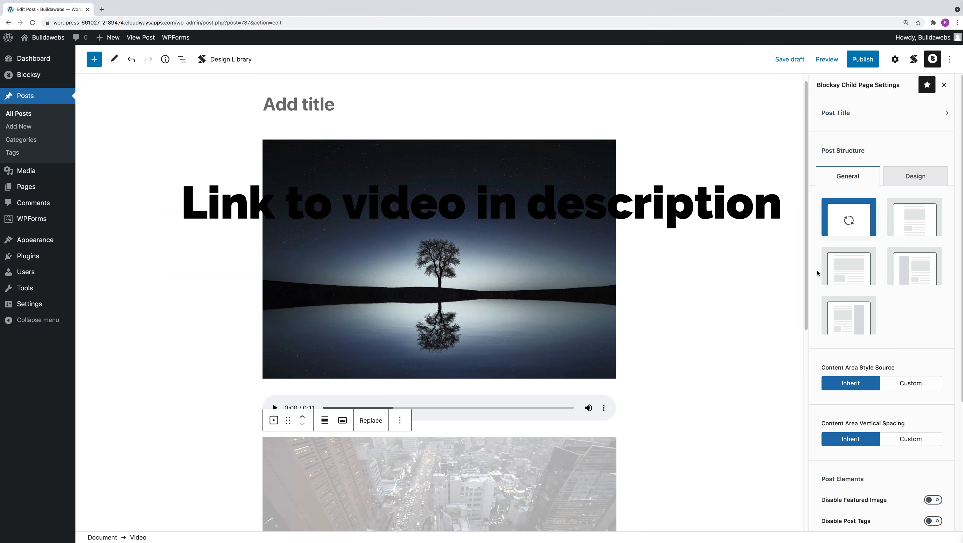
Step: Browse the full block list and add a File block below the Seoul video
{"action": "scroll", "coordinate": [794, 361], "scroll_direction": "down", "scroll_amount": 3}
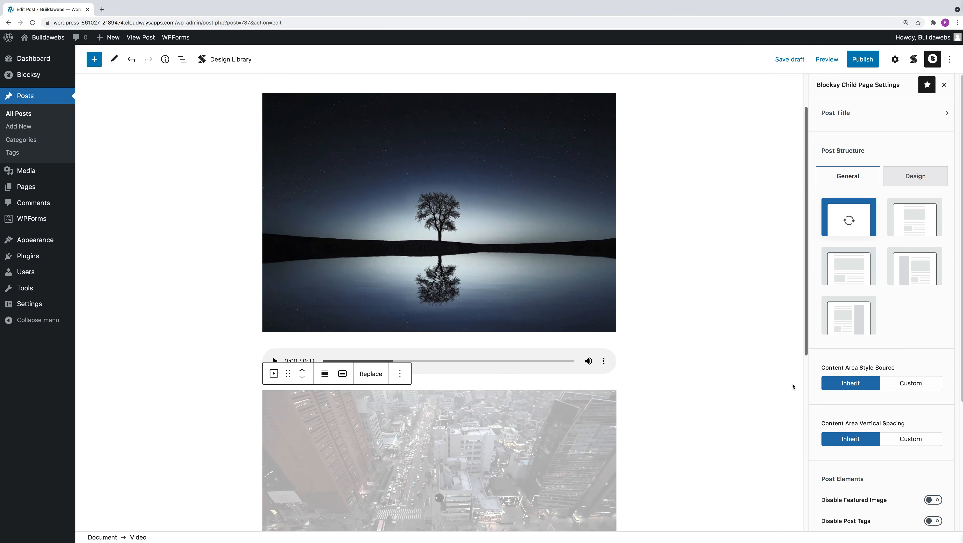
{"action": "scroll", "coordinate": [791, 385], "scroll_direction": "down", "scroll_amount": 3}
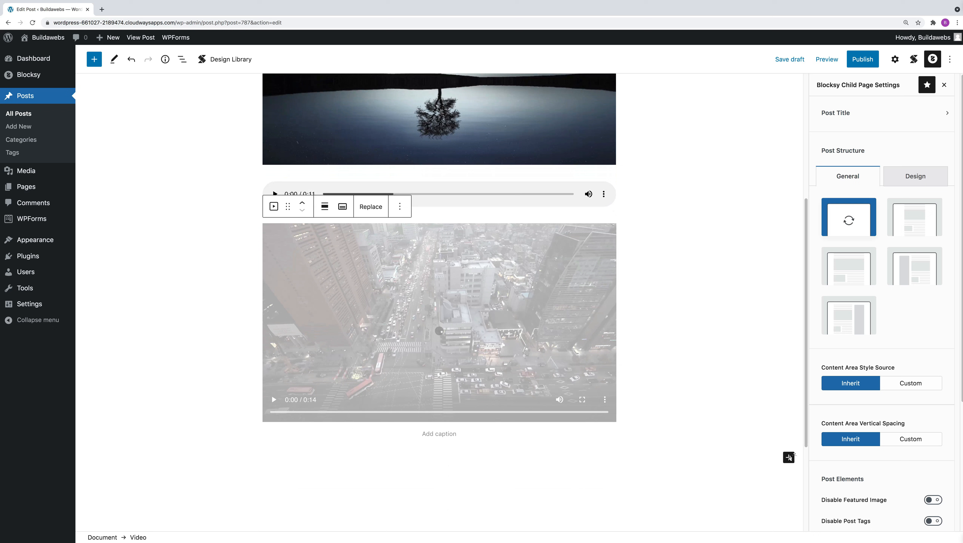
{"action": "left_click", "coordinate": [788, 457]}
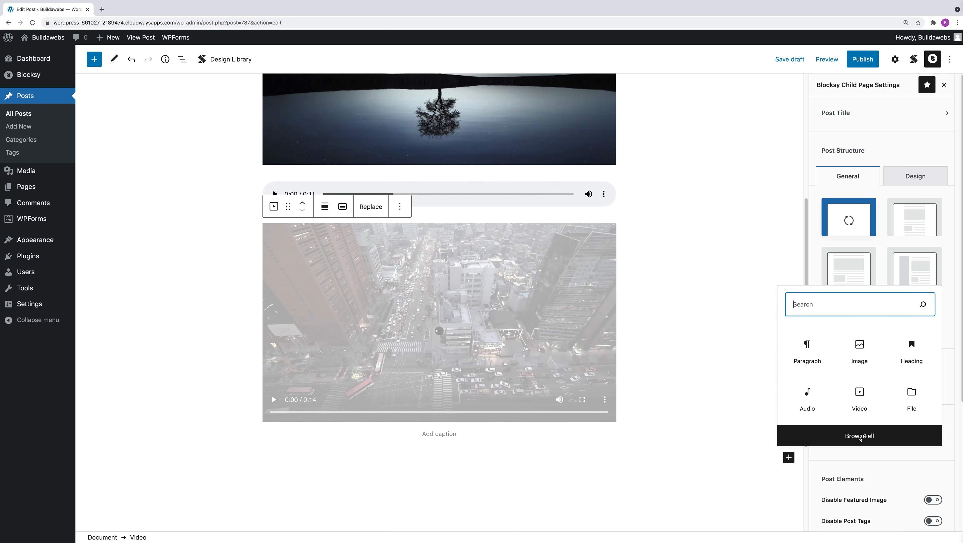
{"action": "left_click", "coordinate": [831, 432]}
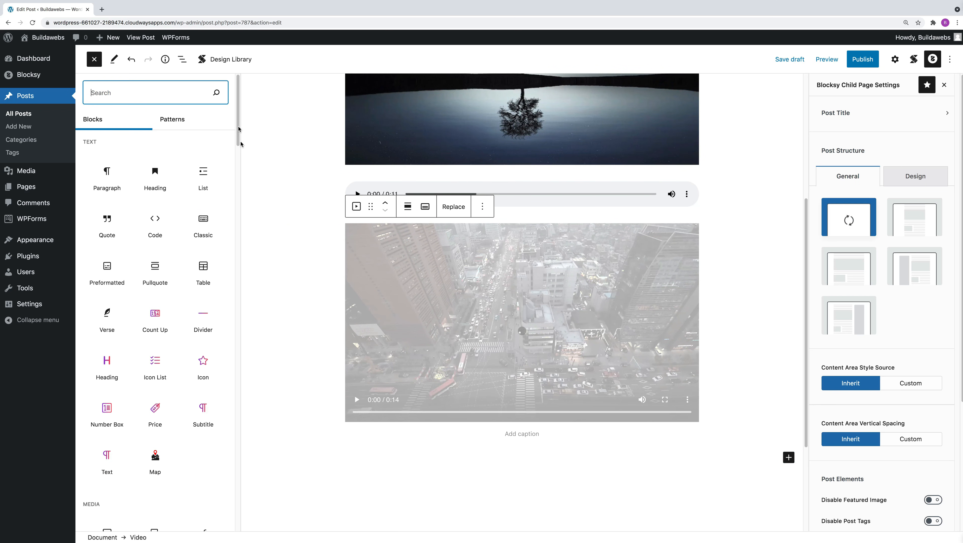
{"action": "scroll", "coordinate": [157, 294], "scroll_direction": "down", "scroll_amount": 7}
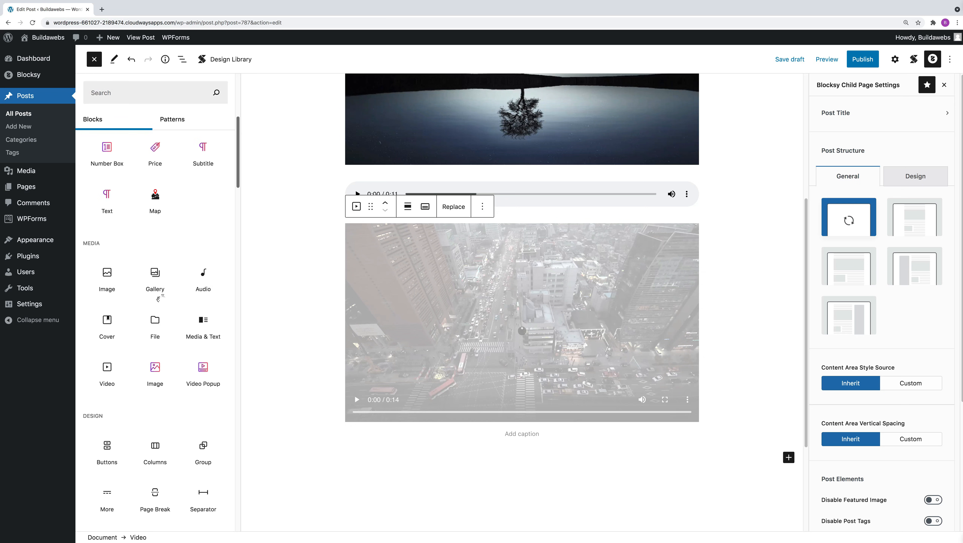
{"action": "left_click_drag", "start_coordinate": [155, 297], "coordinate": [378, 511]}
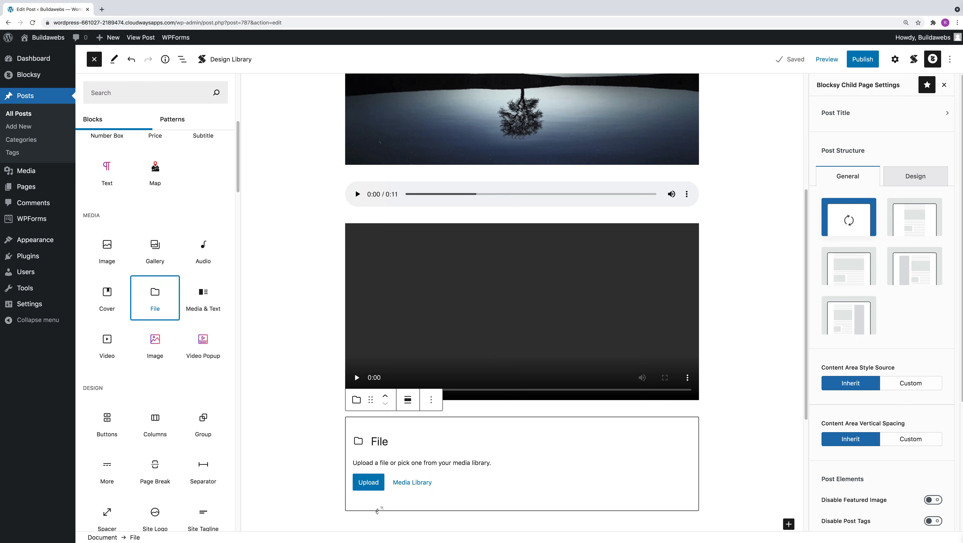
Step: Upload the PDF file-sample_150kB (1).pdf from the Downloads folder into the File block
{"action": "left_click", "coordinate": [368, 505]}
{"action": "left_click", "coordinate": [289, 504]}
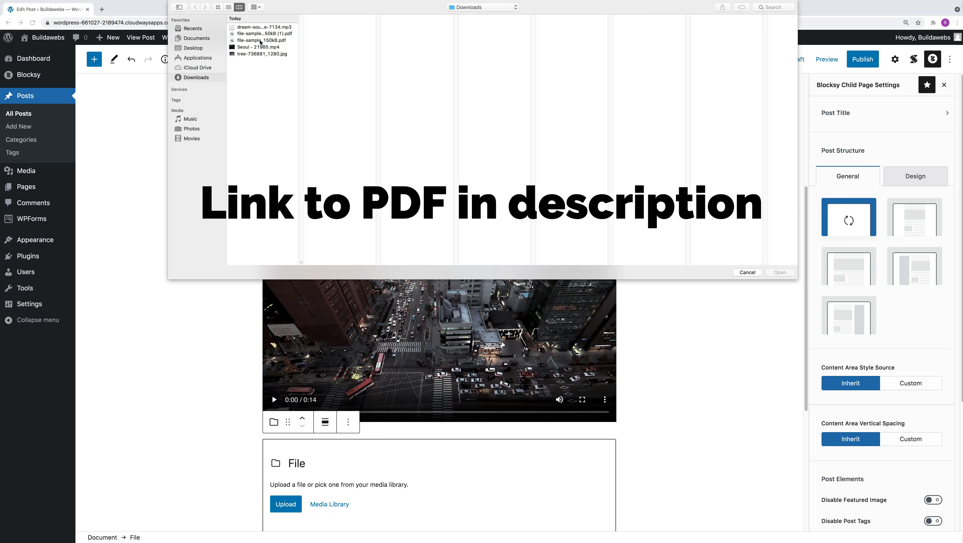
{"action": "left_click", "coordinate": [268, 35]}
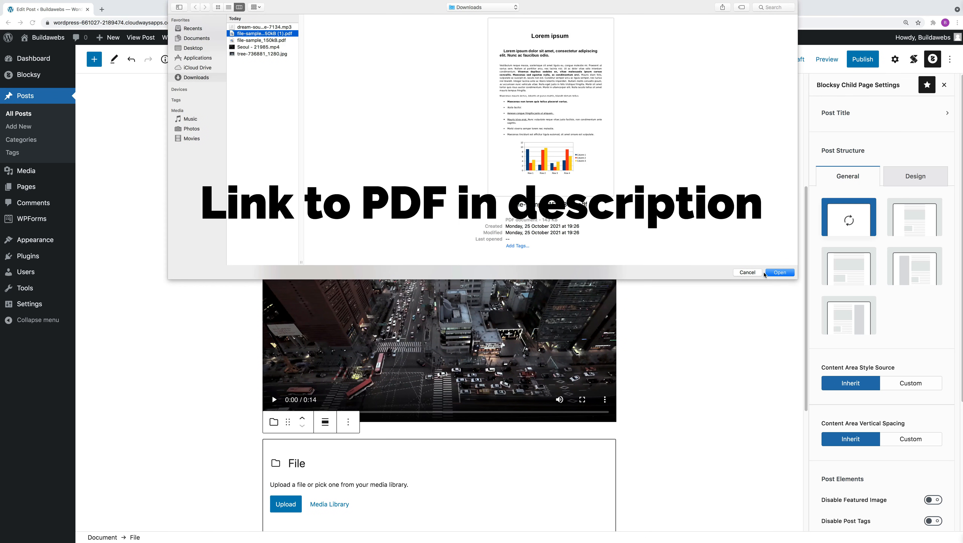
{"action": "left_click", "coordinate": [778, 272]}
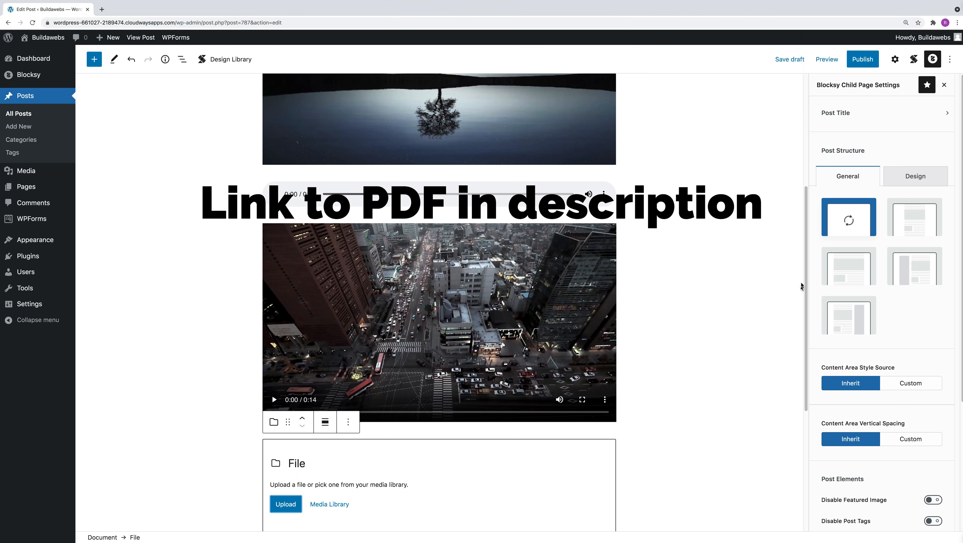
Step: Check the embedded PDF in the post, save the draft and open its preview in a new tab
{"action": "left_click_drag", "start_coordinate": [805, 287], "coordinate": [795, 325]}
{"action": "scroll", "coordinate": [795, 326], "scroll_direction": "down", "scroll_amount": 5}
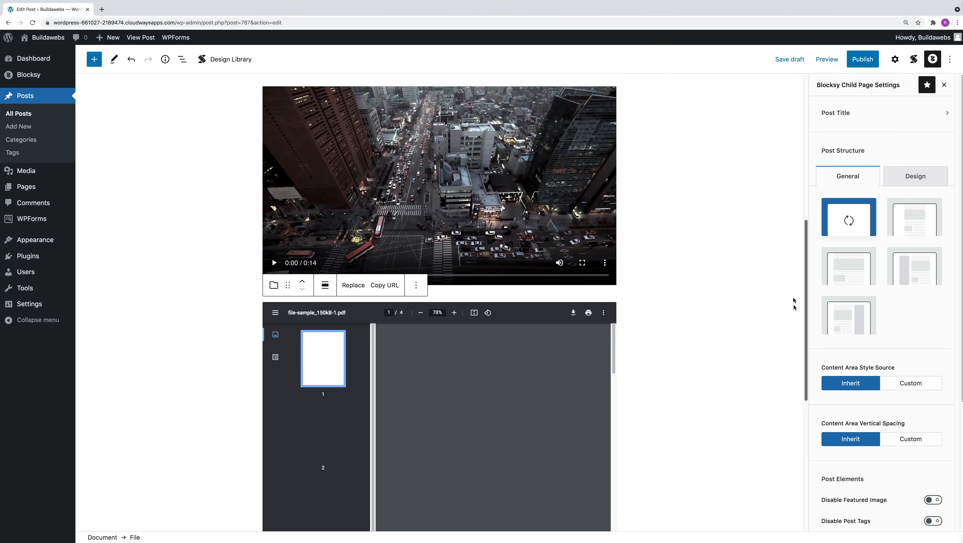
{"action": "scroll", "coordinate": [776, 297], "scroll_direction": "up", "scroll_amount": 8}
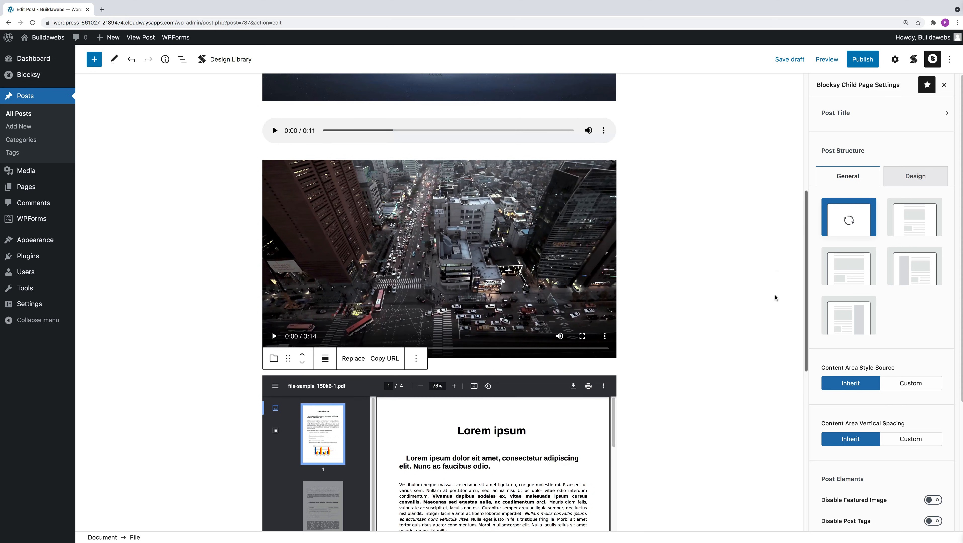
{"action": "scroll", "coordinate": [772, 312], "scroll_direction": "down", "scroll_amount": 8}
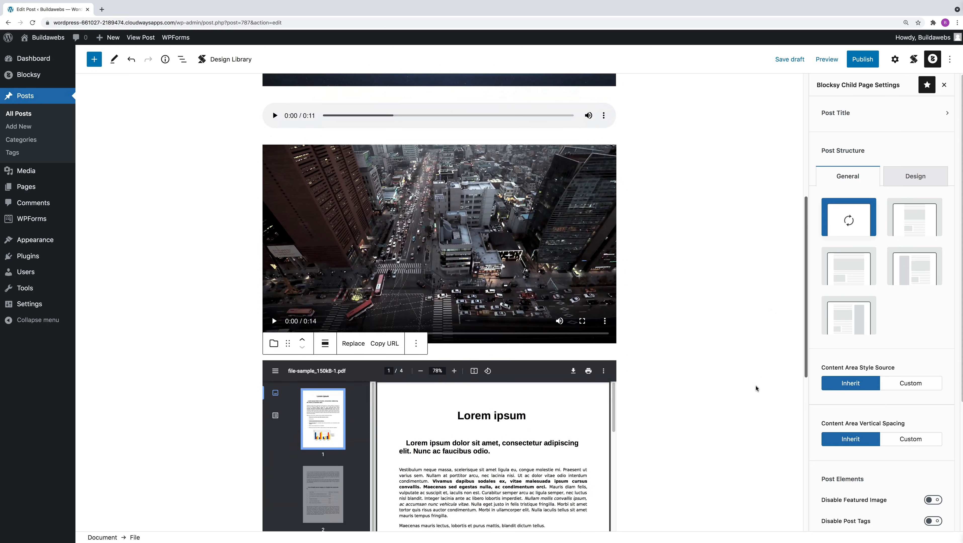
{"action": "scroll", "coordinate": [756, 390], "scroll_direction": "down", "scroll_amount": 4}
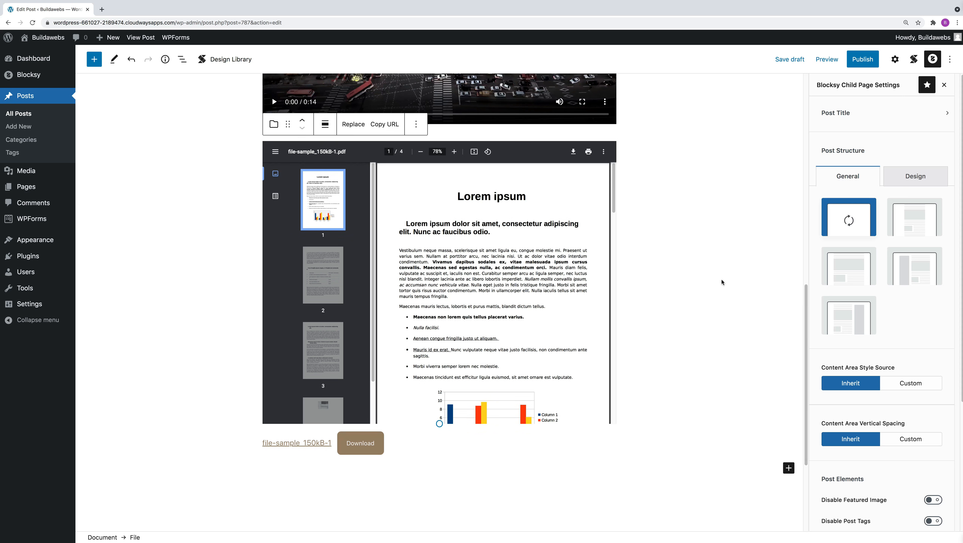
{"action": "left_click", "coordinate": [783, 60]}
{"action": "left_click", "coordinate": [825, 61]}
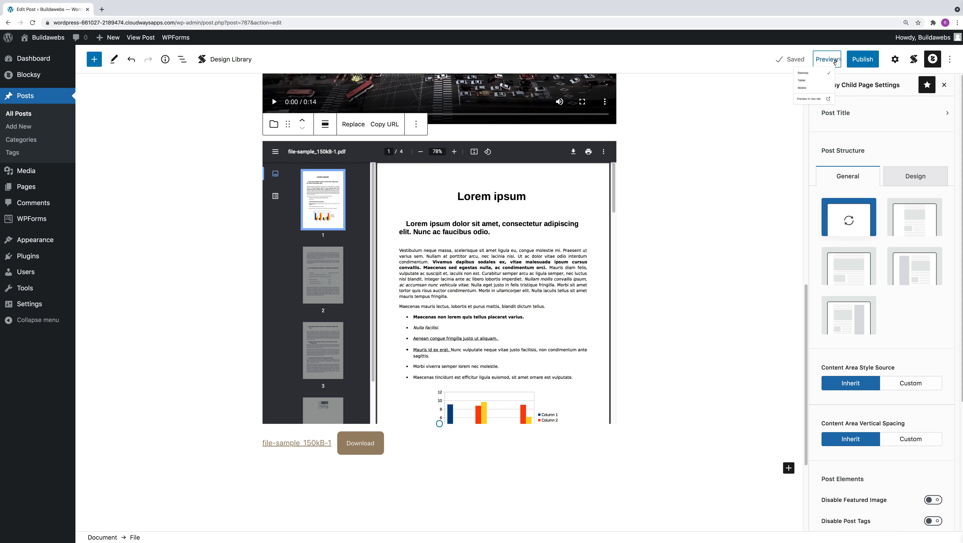
{"action": "left_click", "coordinate": [801, 146]}
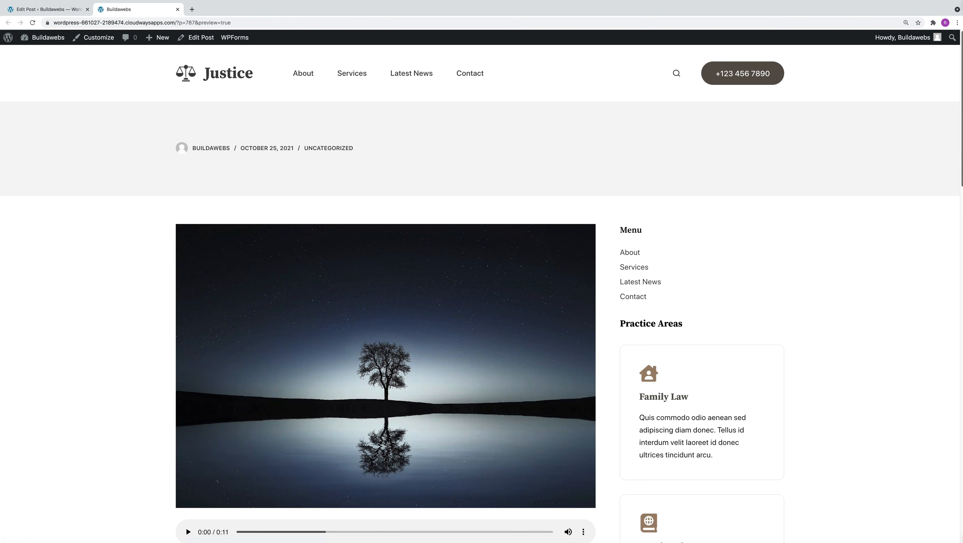
Step: Test the audio player and the video on the preview page by briefly playing each one
{"action": "scroll", "coordinate": [960, 176], "scroll_direction": "down", "scroll_amount": 2}
{"action": "scroll", "coordinate": [961, 176], "scroll_direction": "down", "scroll_amount": 4}
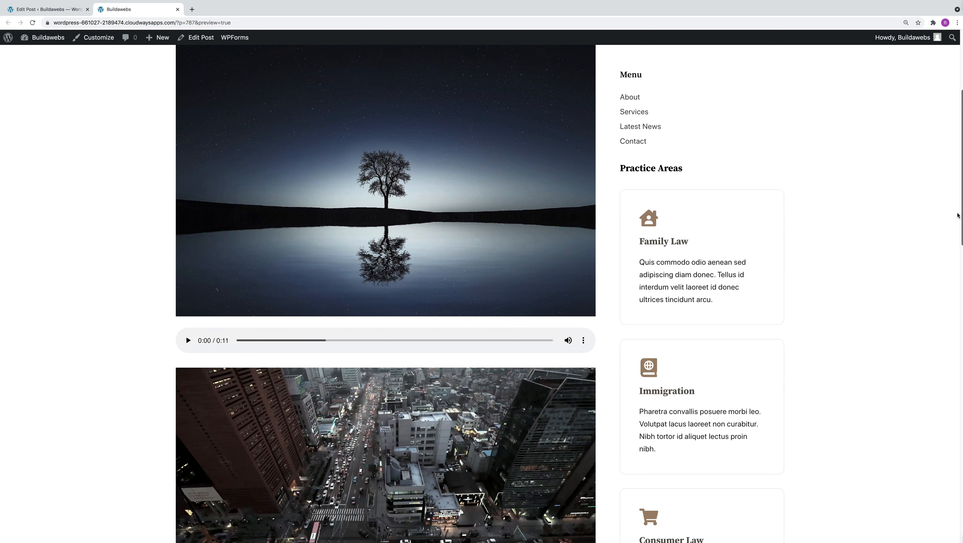
{"action": "left_click", "coordinate": [188, 341]}
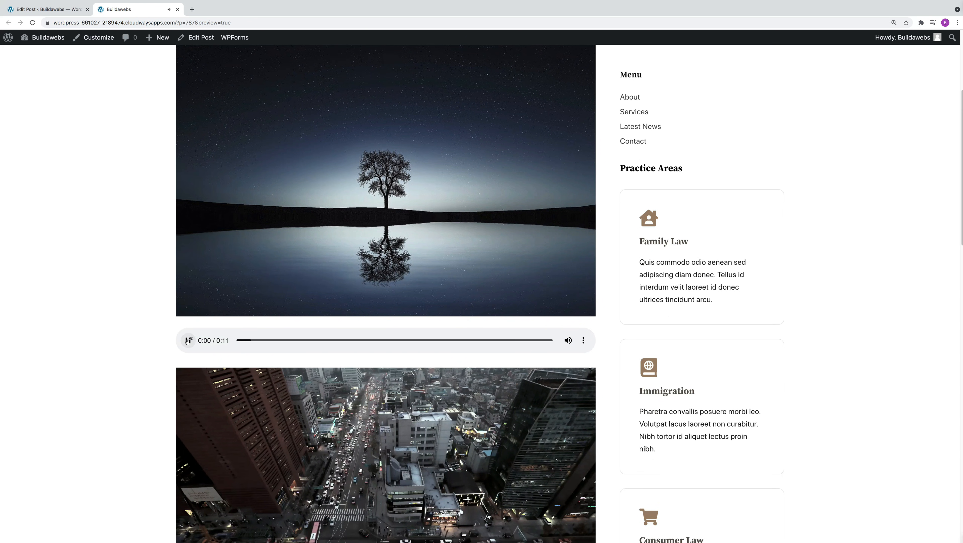
{"action": "scroll", "coordinate": [947, 208], "scroll_direction": "down", "scroll_amount": 5}
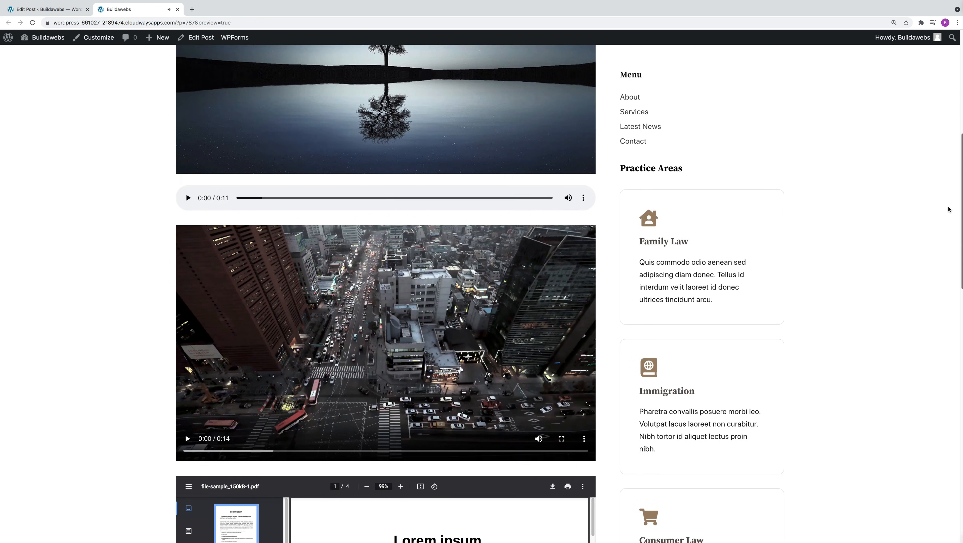
{"action": "left_click", "coordinate": [188, 403]}
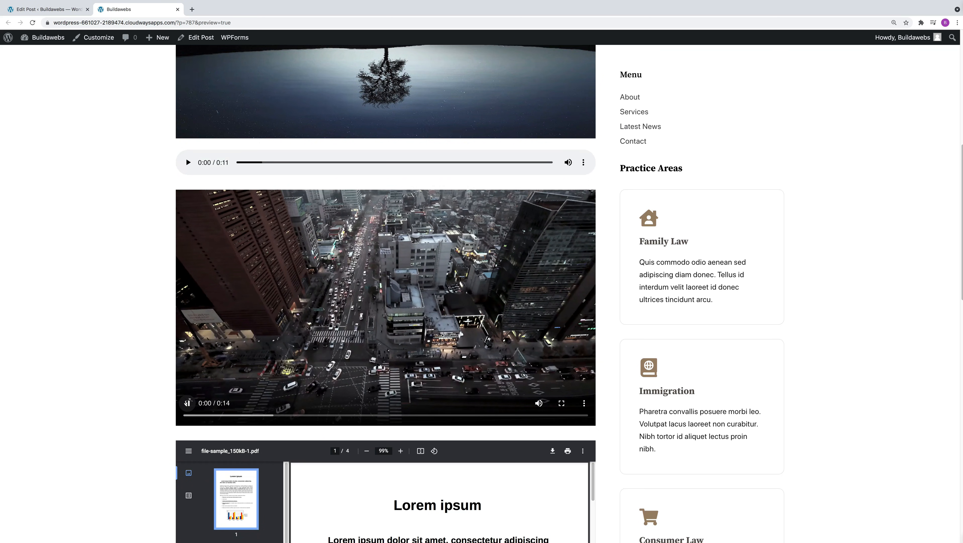
{"action": "left_click", "coordinate": [188, 403]}
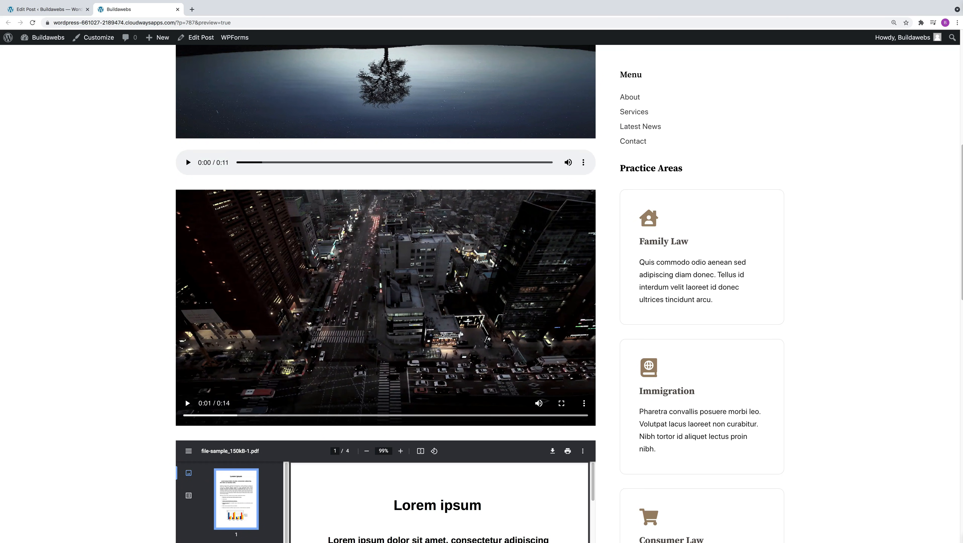
Step: Examine the embedded PDF on the preview page by paging through its contents in the viewer
{"action": "scroll", "coordinate": [948, 259], "scroll_direction": "down", "scroll_amount": 3}
{"action": "scroll", "coordinate": [949, 260], "scroll_direction": "down", "scroll_amount": 4}
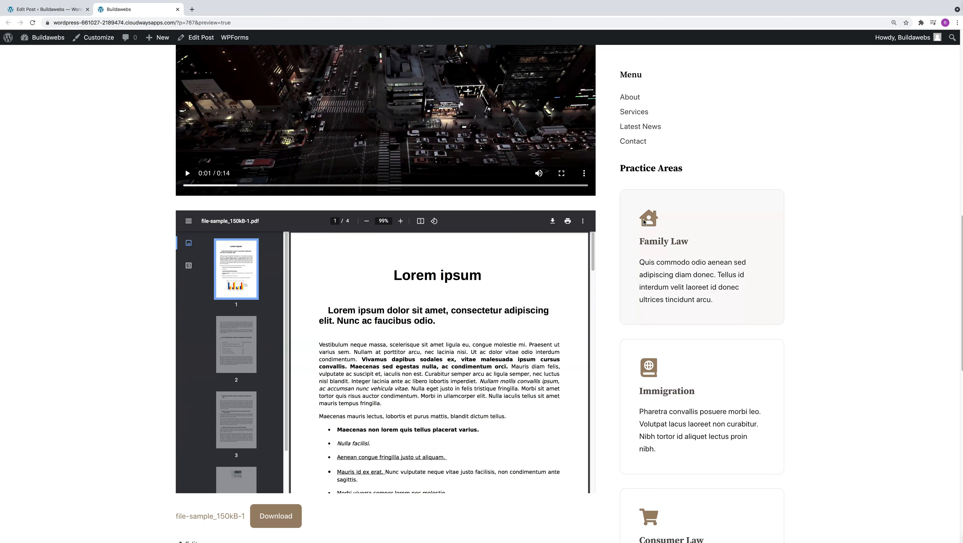
{"action": "scroll", "coordinate": [580, 337], "scroll_direction": "down", "scroll_amount": 10}
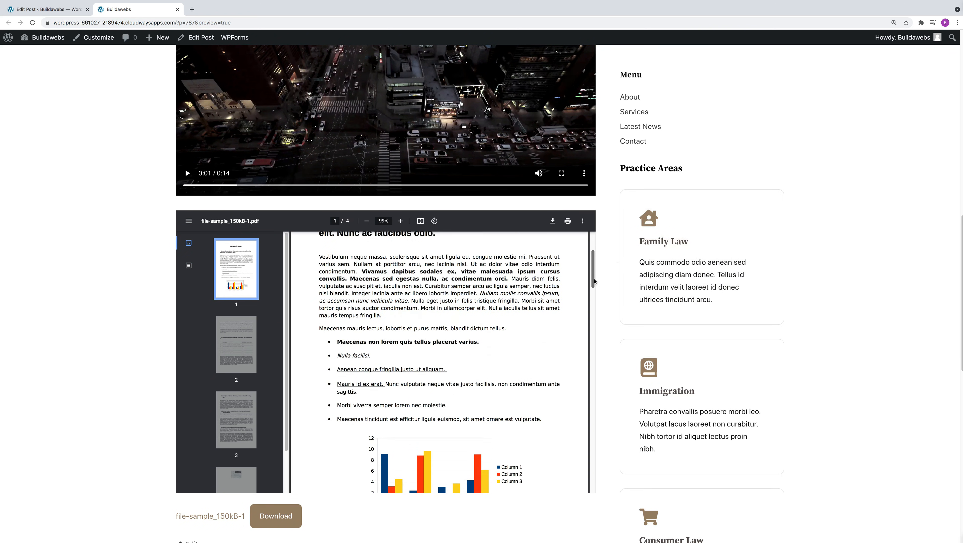
{"action": "scroll", "coordinate": [580, 337], "scroll_direction": "down", "scroll_amount": 5}
{"action": "scroll", "coordinate": [589, 304], "scroll_direction": "up", "scroll_amount": 8}
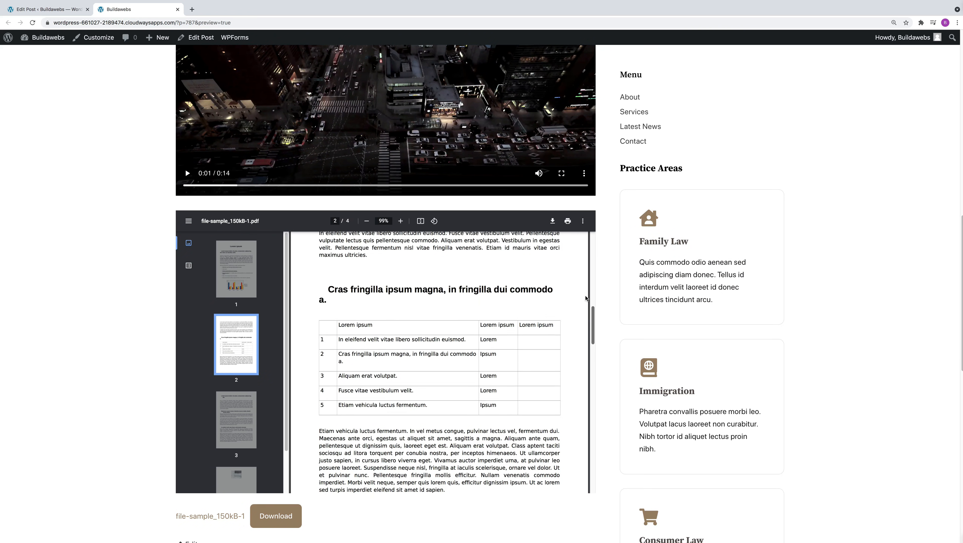